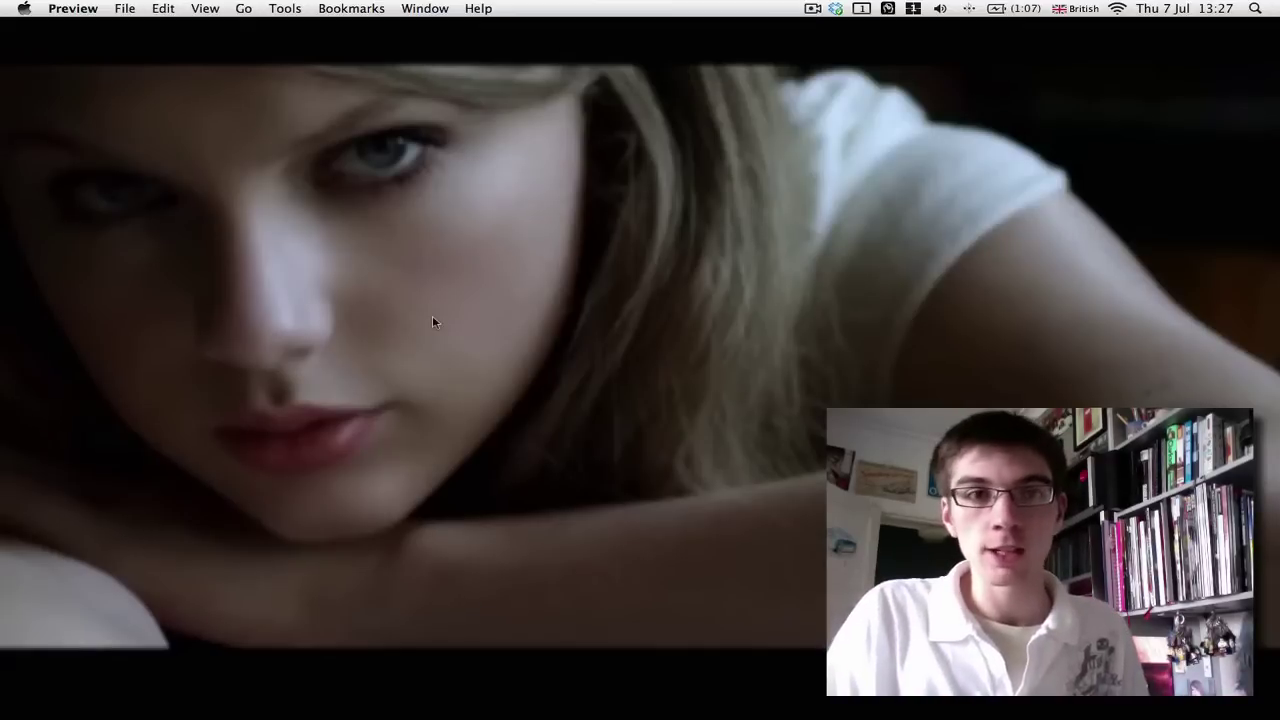
Spread out all open Preview windows with App Exposé to find IMG_6851.JPG.
{"action": "key", "text": "ctrl+Down"}
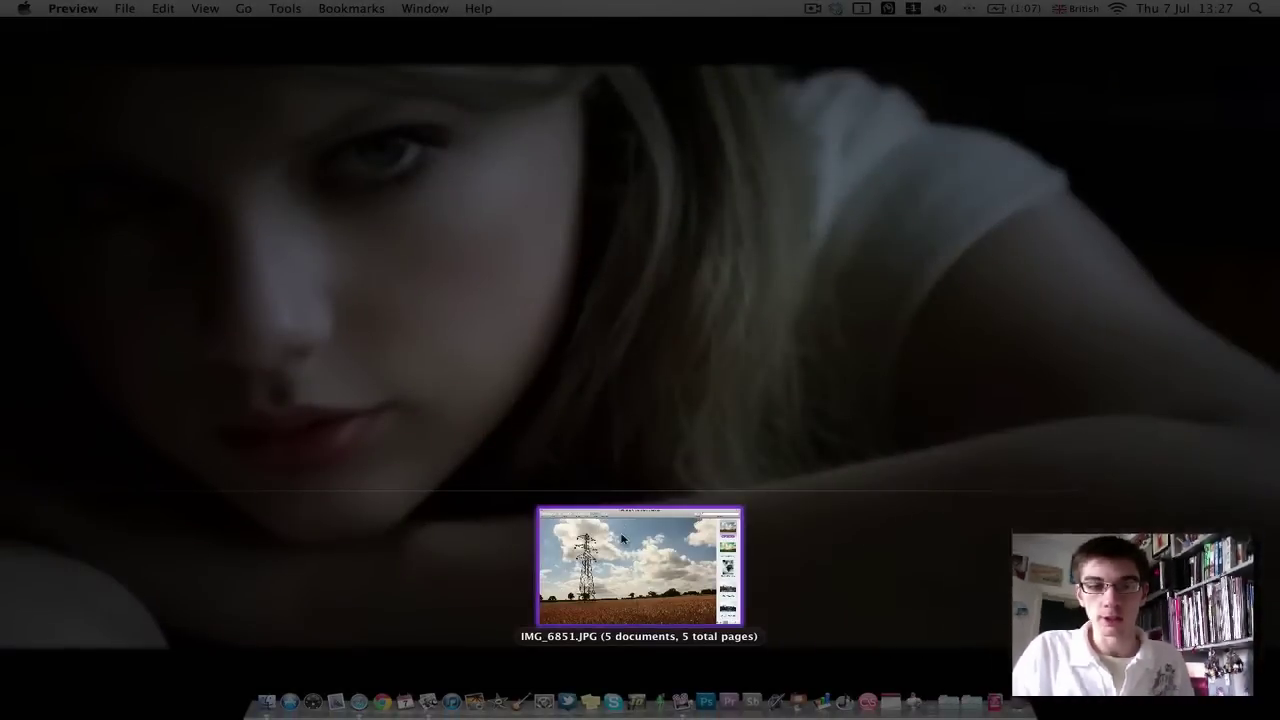
Bring up IMG_6851.JPG, compare it with the teal IMG_6851_2.jpg, then return to the original.
{"action": "left_click", "coordinate": [621, 534]}
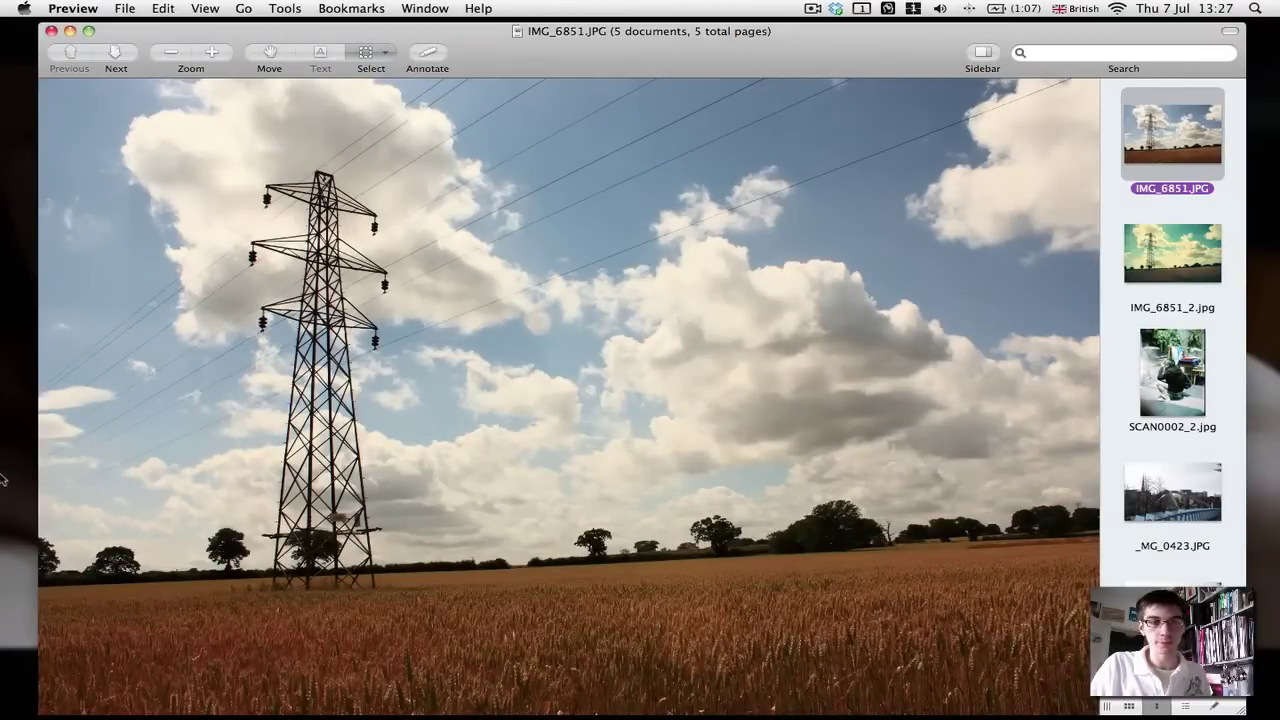
{"action": "left_click", "coordinate": [88, 32]}
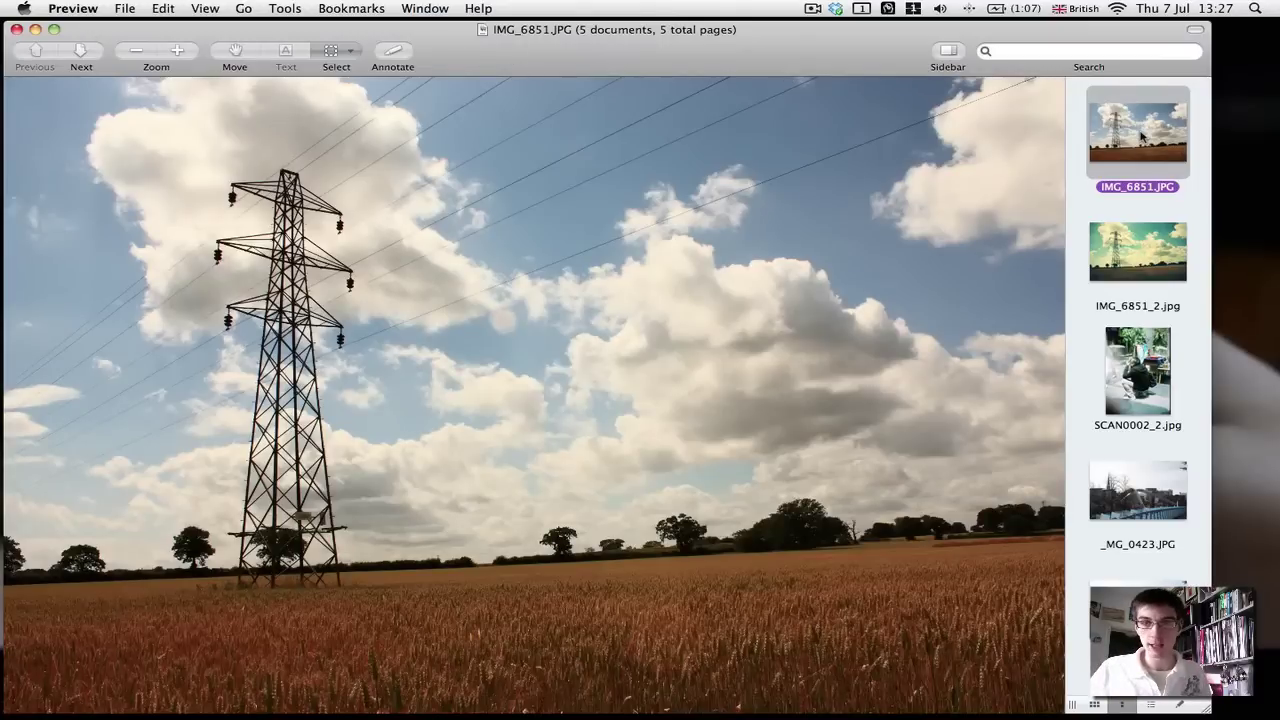
{"action": "key", "text": "Down"}
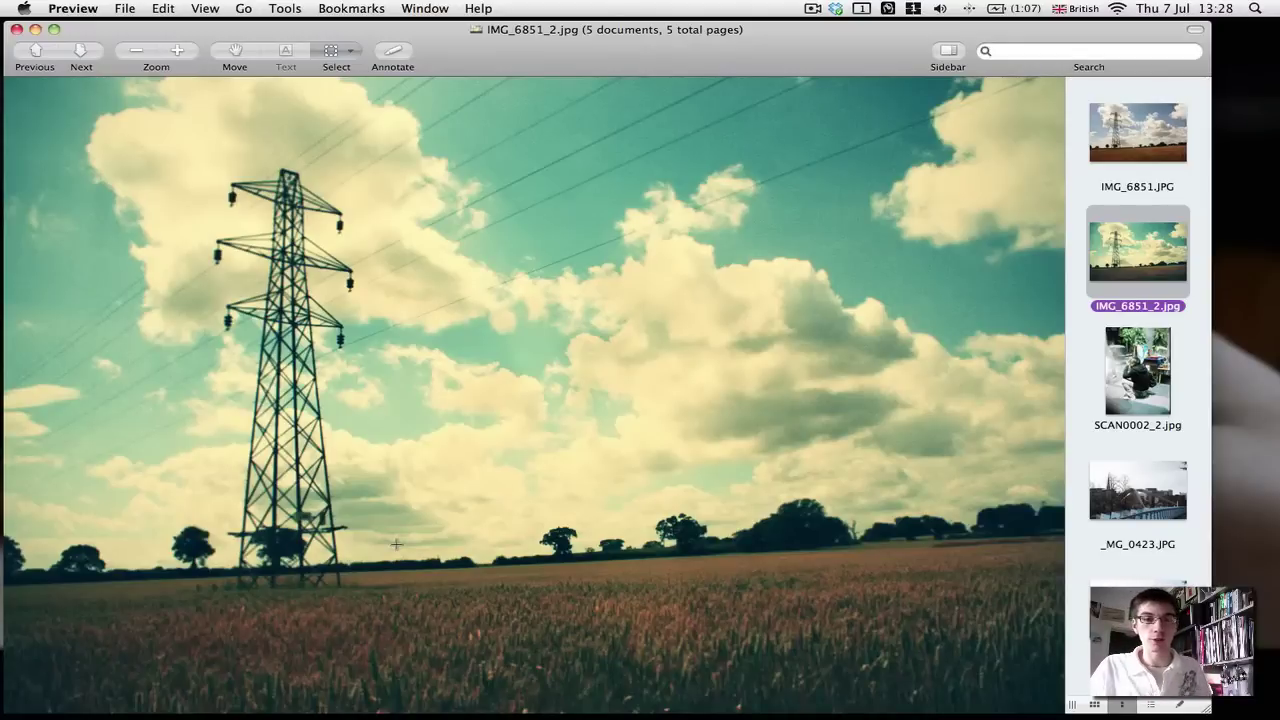
{"action": "left_click", "coordinate": [1122, 148]}
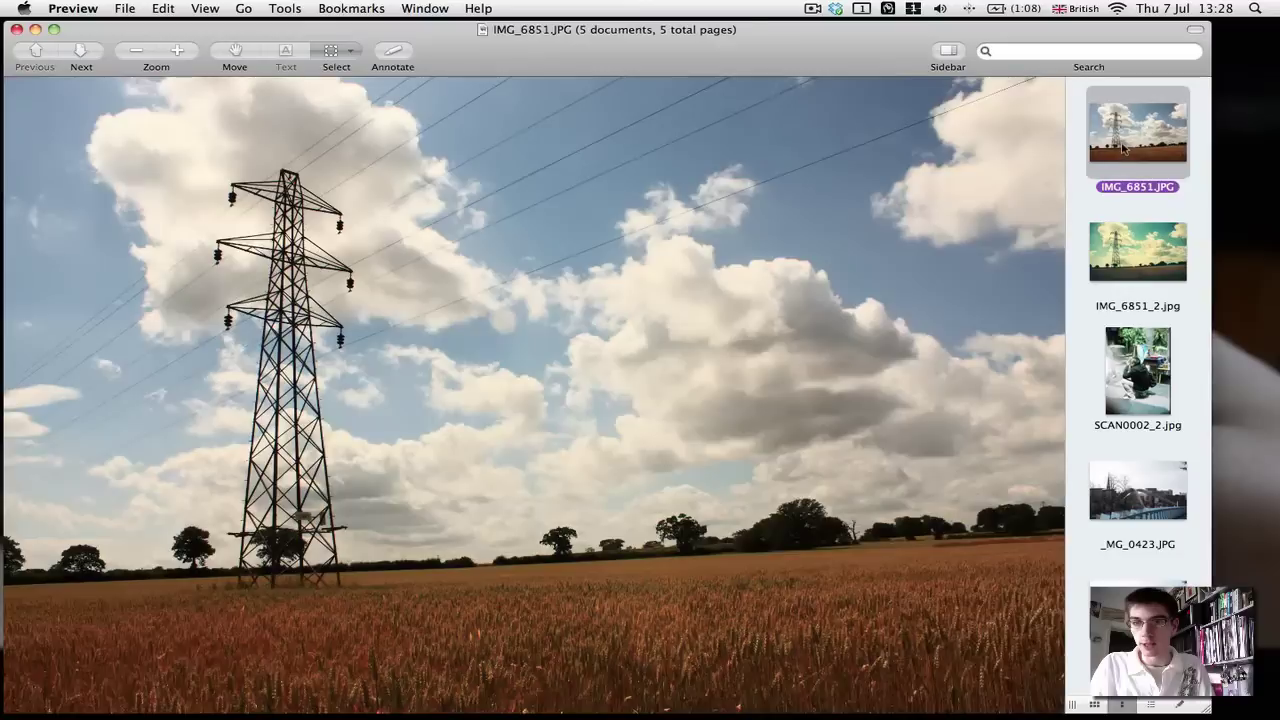
{"action": "mouse_move", "coordinate": [470, 710]}
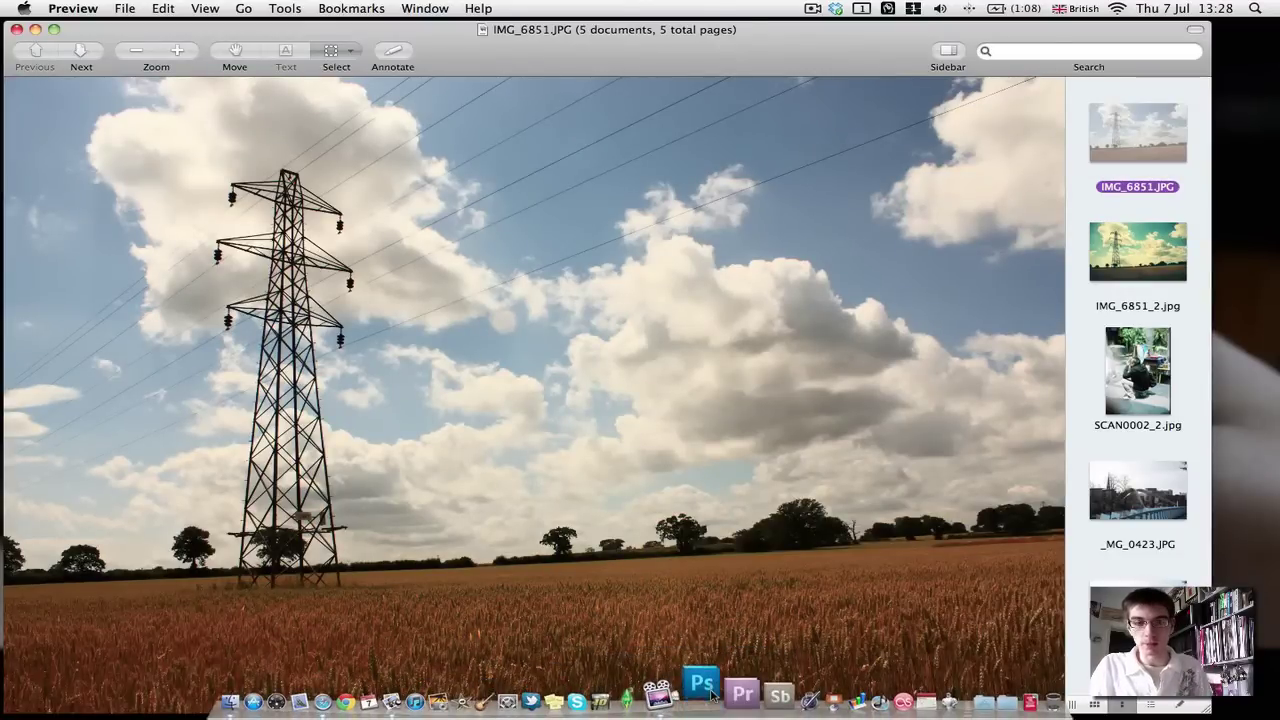
Launch Photoshop in Full Screen Mode With Menu Bar and enlarge the Adjustments panel.
{"action": "left_click", "coordinate": [710, 695]}
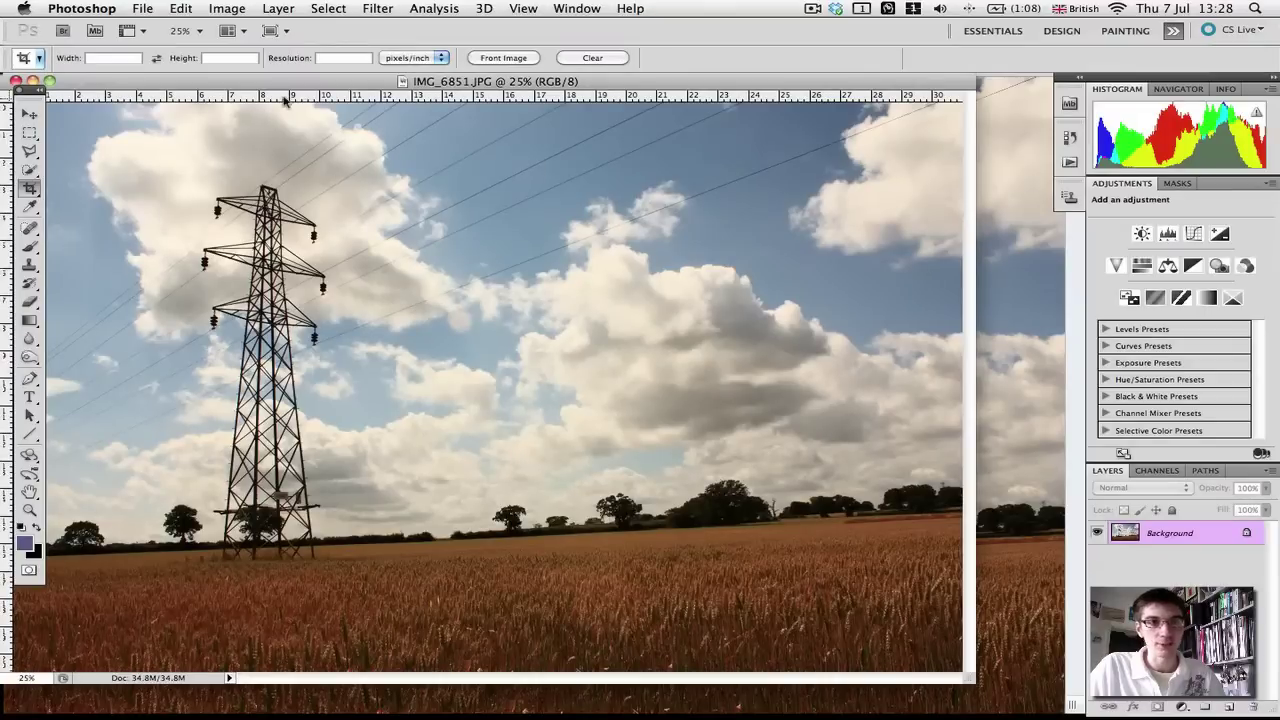
{"action": "left_click", "coordinate": [271, 33]}
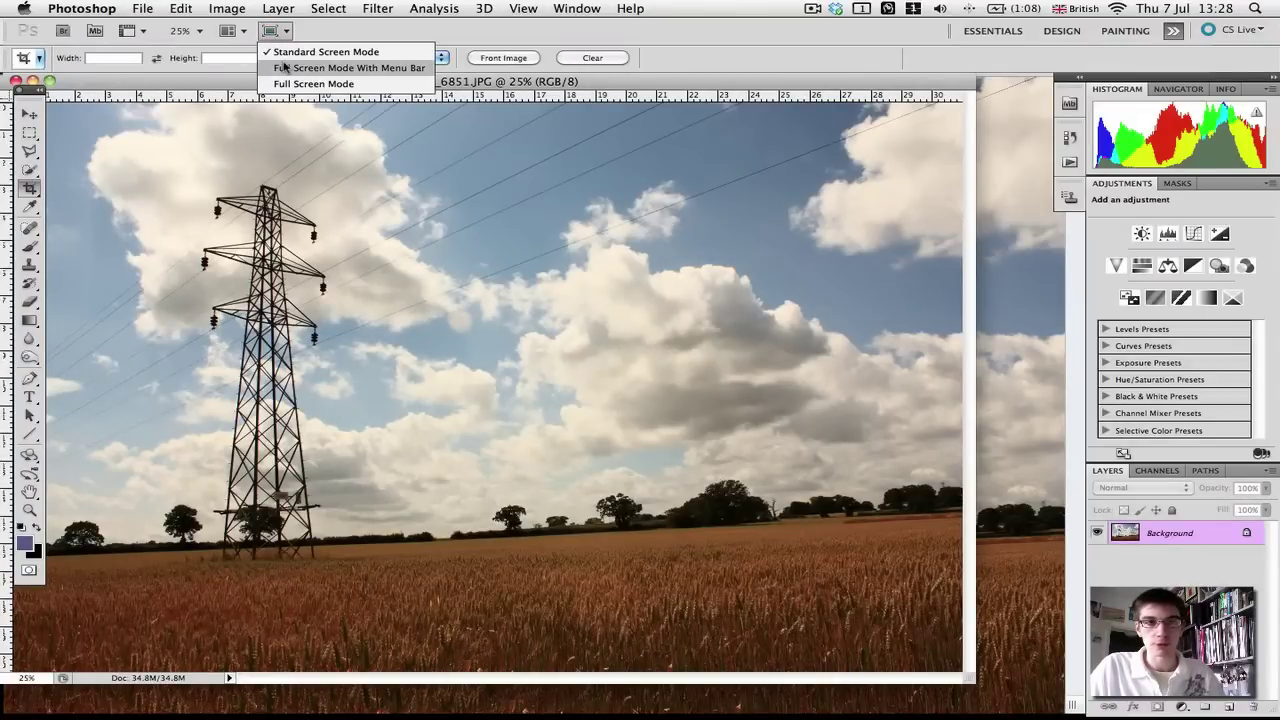
{"action": "left_click", "coordinate": [285, 67]}
{"action": "scroll", "coordinate": [508, 285], "scroll_direction": "right", "scroll_amount": 5}
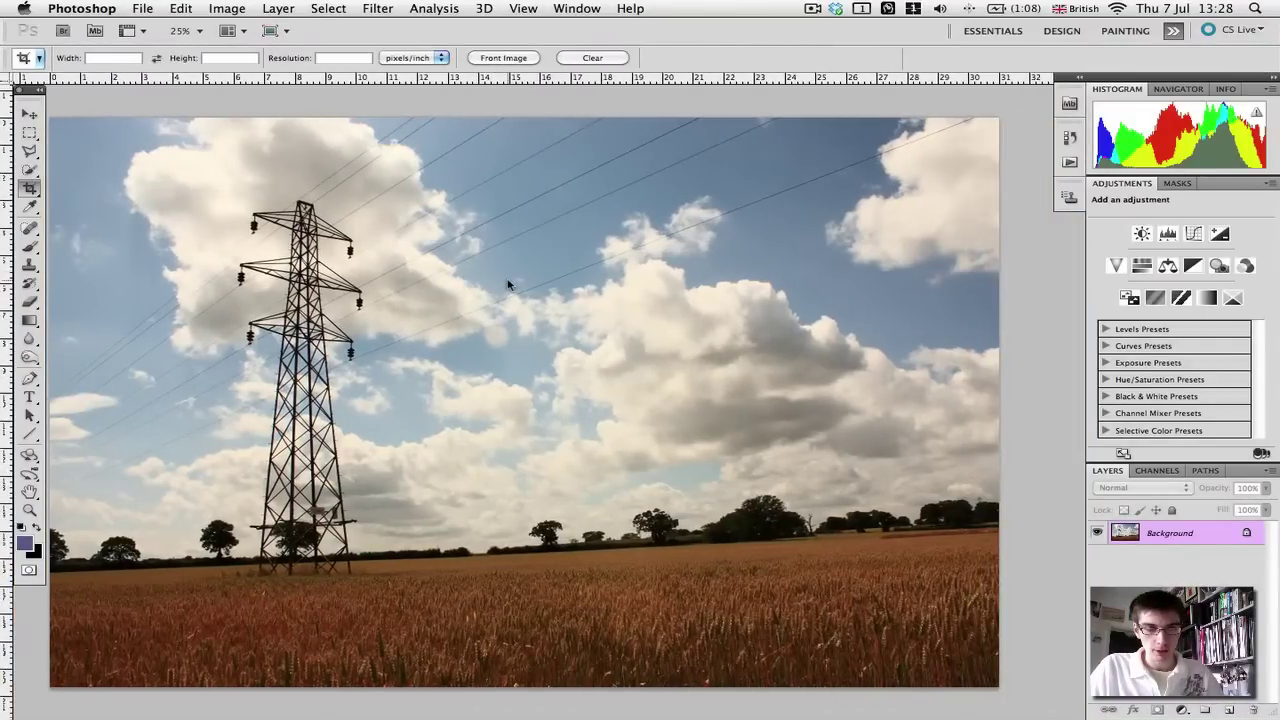
{"action": "scroll", "coordinate": [508, 285], "scroll_direction": "left", "scroll_amount": 1}
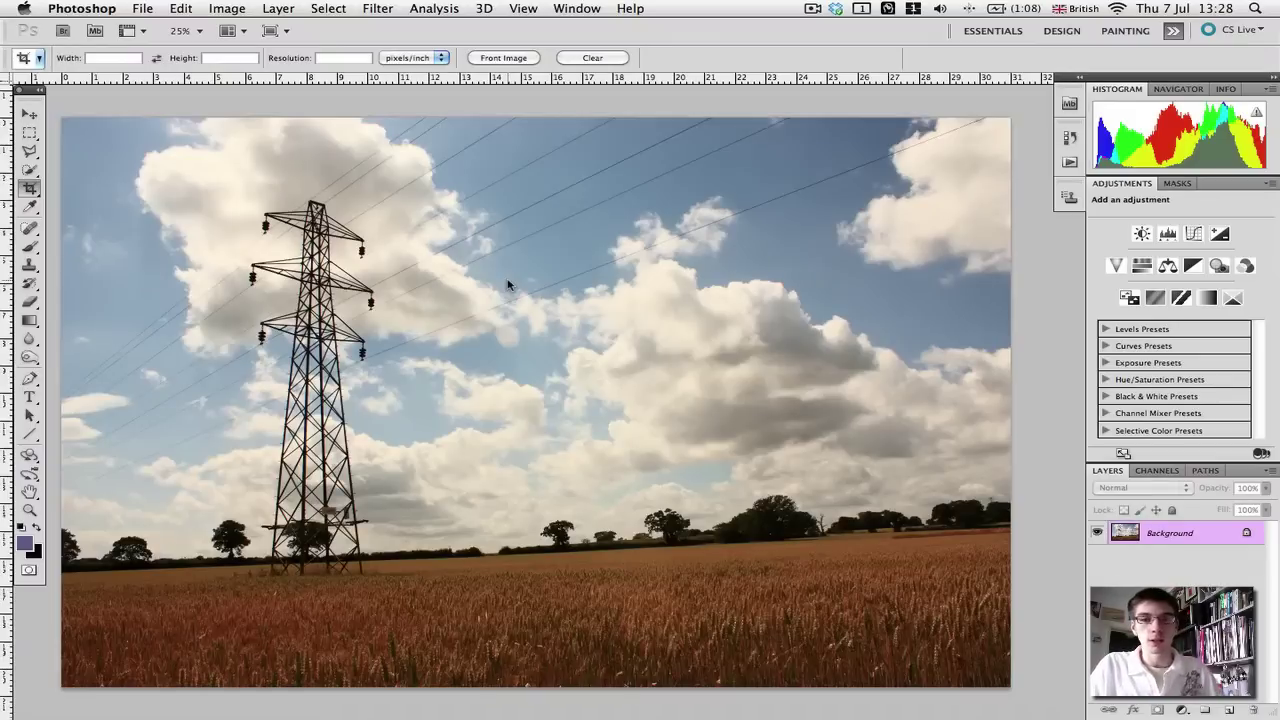
{"action": "left_click", "coordinate": [1122, 453]}
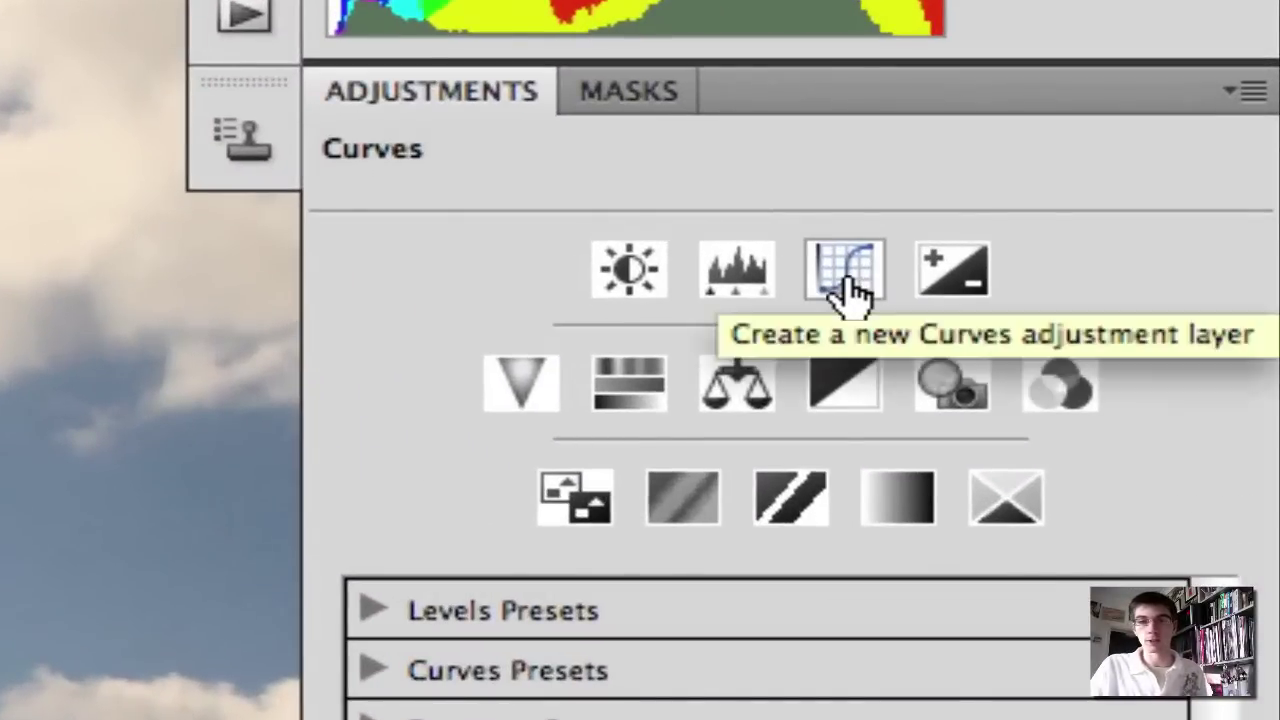
Add a Curves adjustment layer and place two points on its Red channel curve.
{"action": "left_click", "coordinate": [847, 285]}
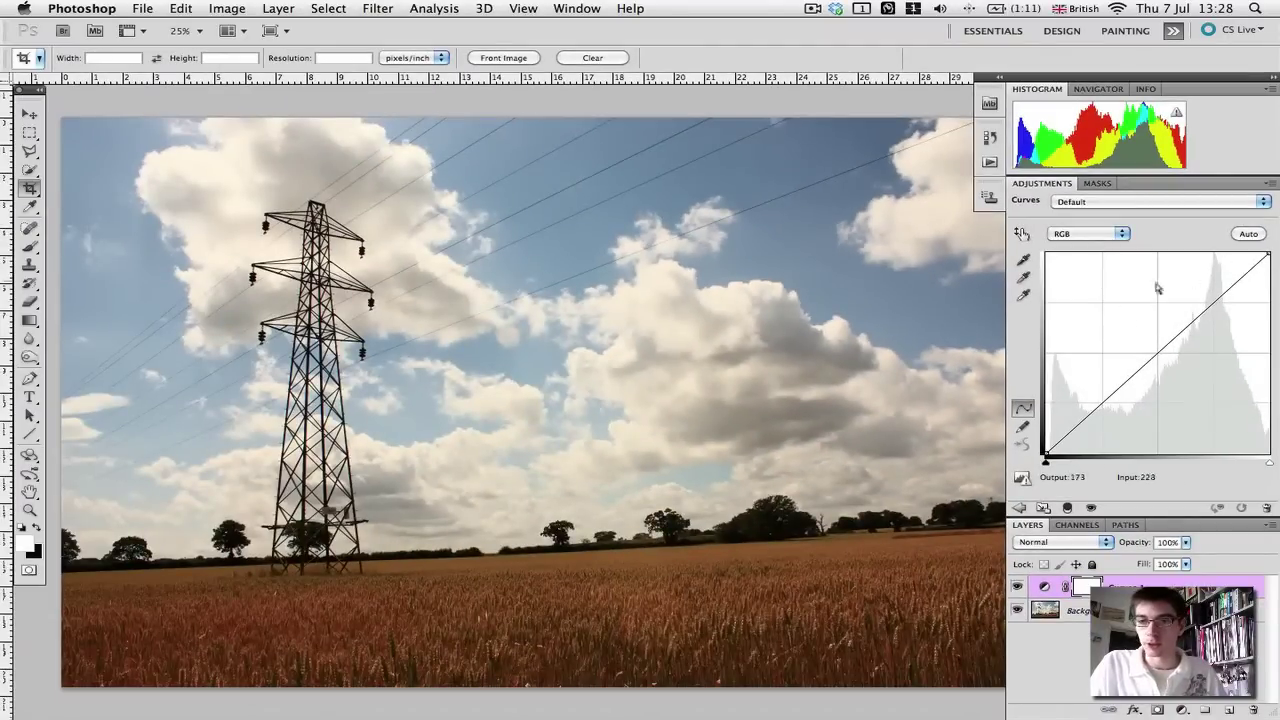
{"action": "left_click", "coordinate": [1088, 236]}
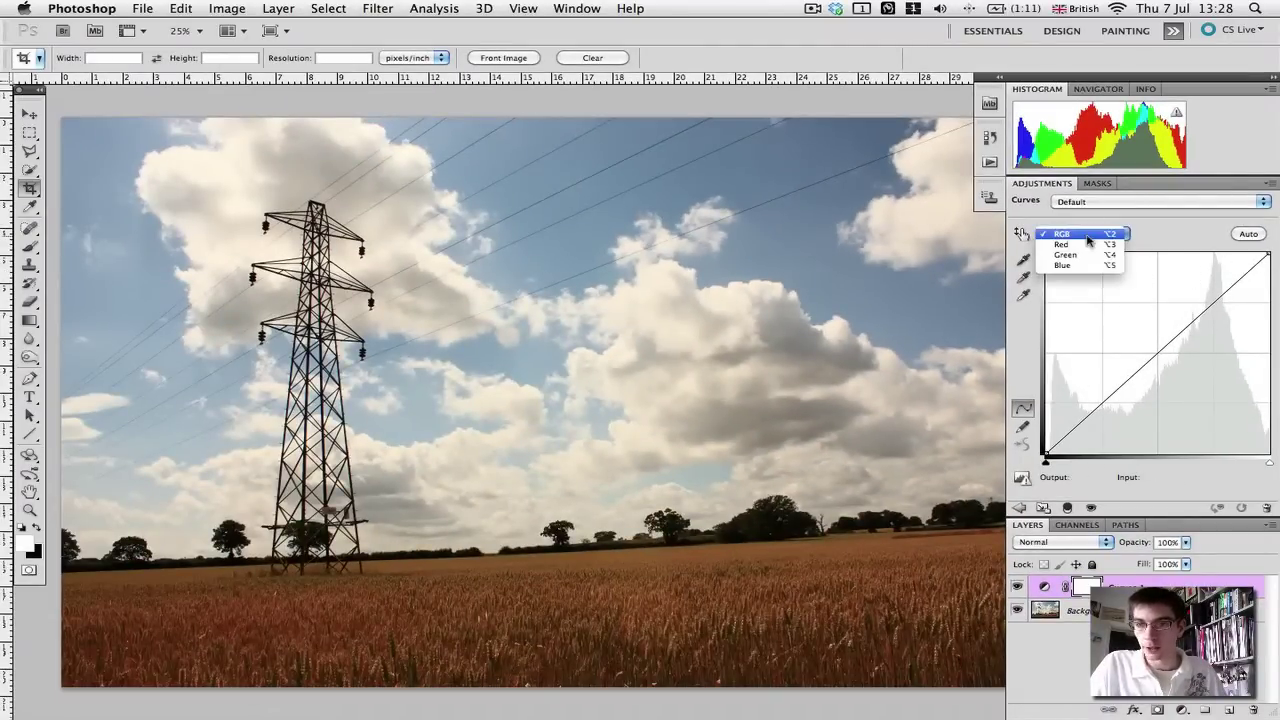
{"action": "left_click", "coordinate": [1088, 247]}
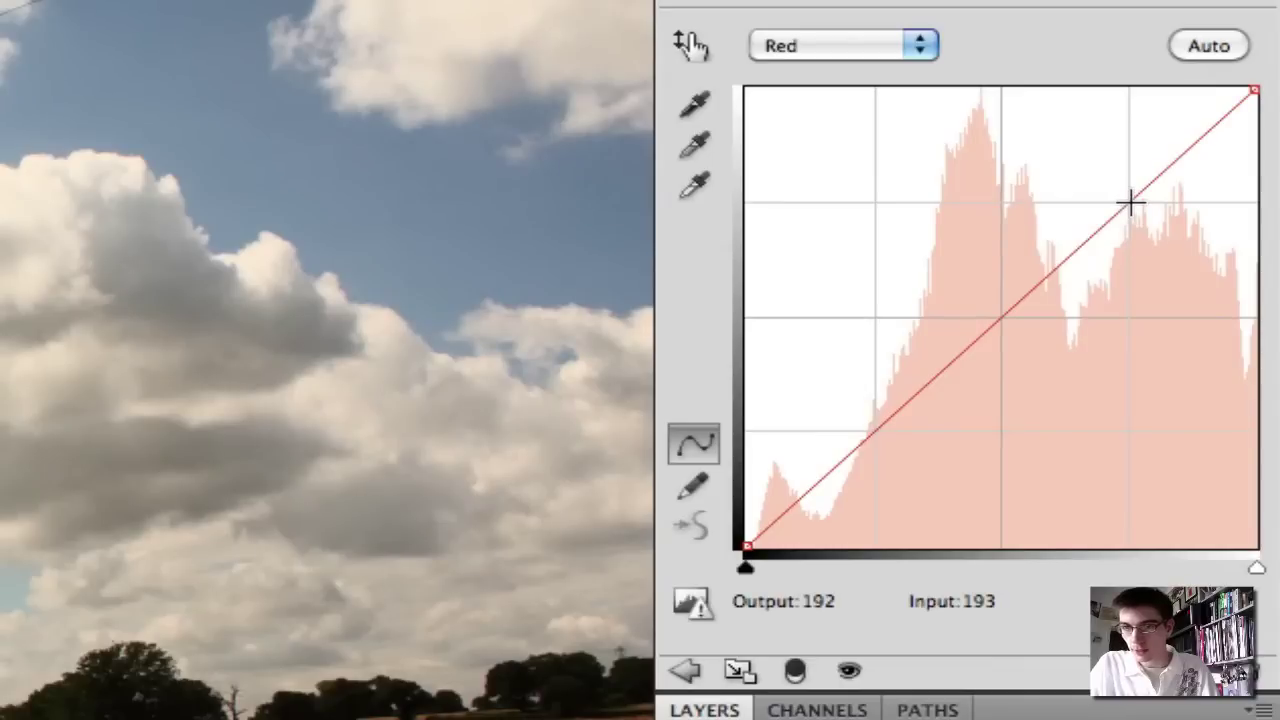
{"action": "left_click", "coordinate": [1130, 203]}
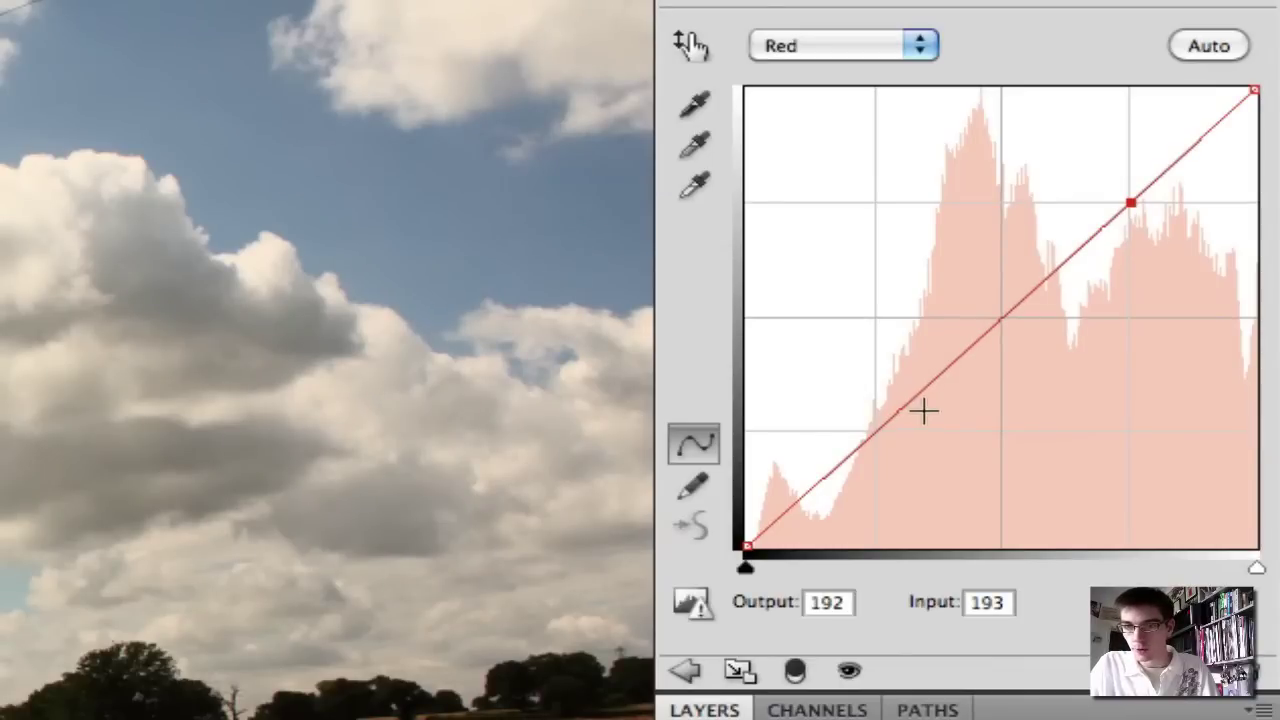
{"action": "left_click", "coordinate": [877, 432]}
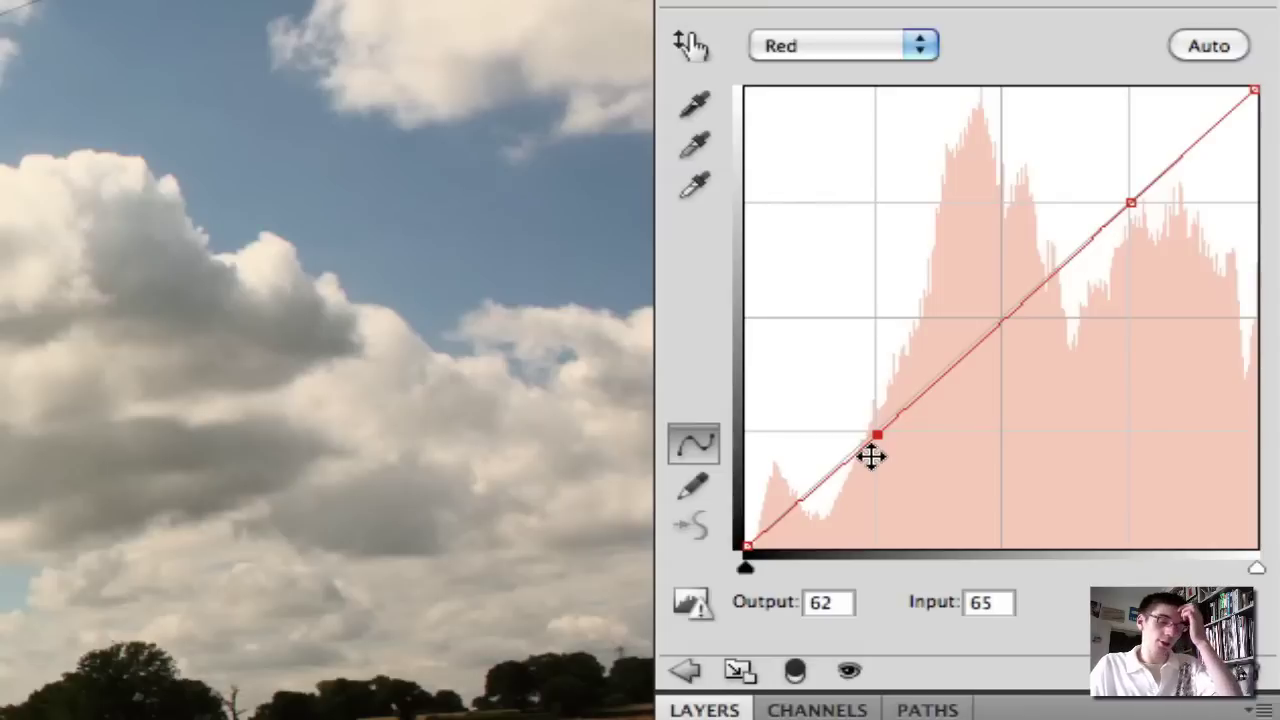
Drag the Red points into an S-curve, darkening shadows and lifting highlights for pinker clouds.
{"action": "left_click_drag", "start_coordinate": [877, 435], "coordinate": [984, 467]}
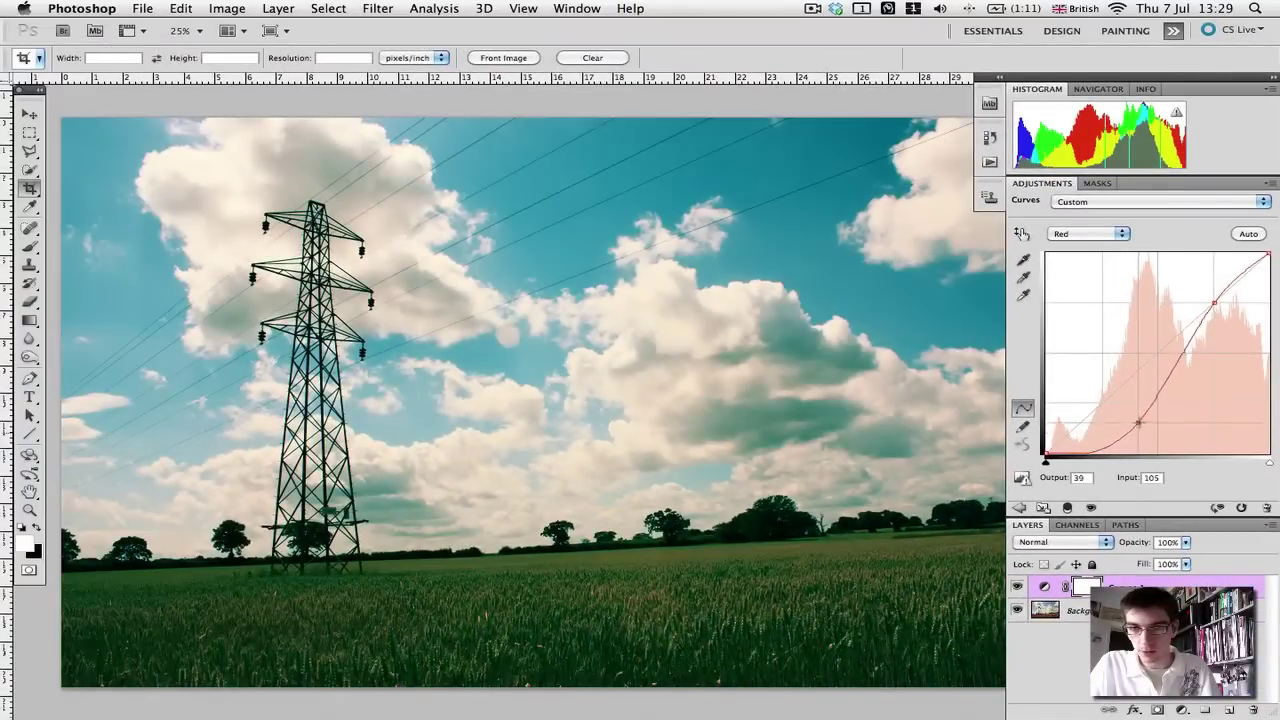
{"action": "left_click_drag", "start_coordinate": [1138, 423], "coordinate": [1125, 422]}
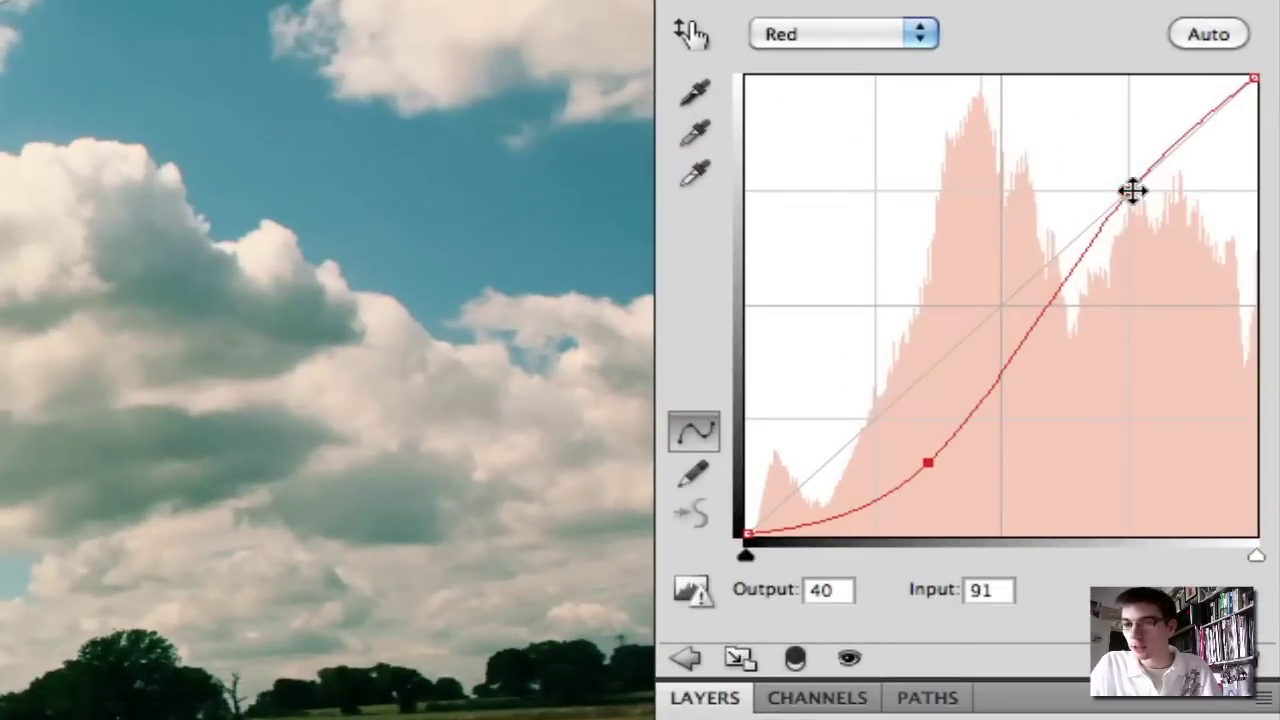
{"action": "left_click_drag", "start_coordinate": [1215, 303], "coordinate": [1205, 303]}
{"action": "mouse_move", "coordinate": [1103, 190]}
{"action": "left_mouse_down"}
{"action": "mouse_move", "coordinate": [1088, 191]}
{"action": "mouse_move", "coordinate": [1105, 190]}
{"action": "left_mouse_up"}
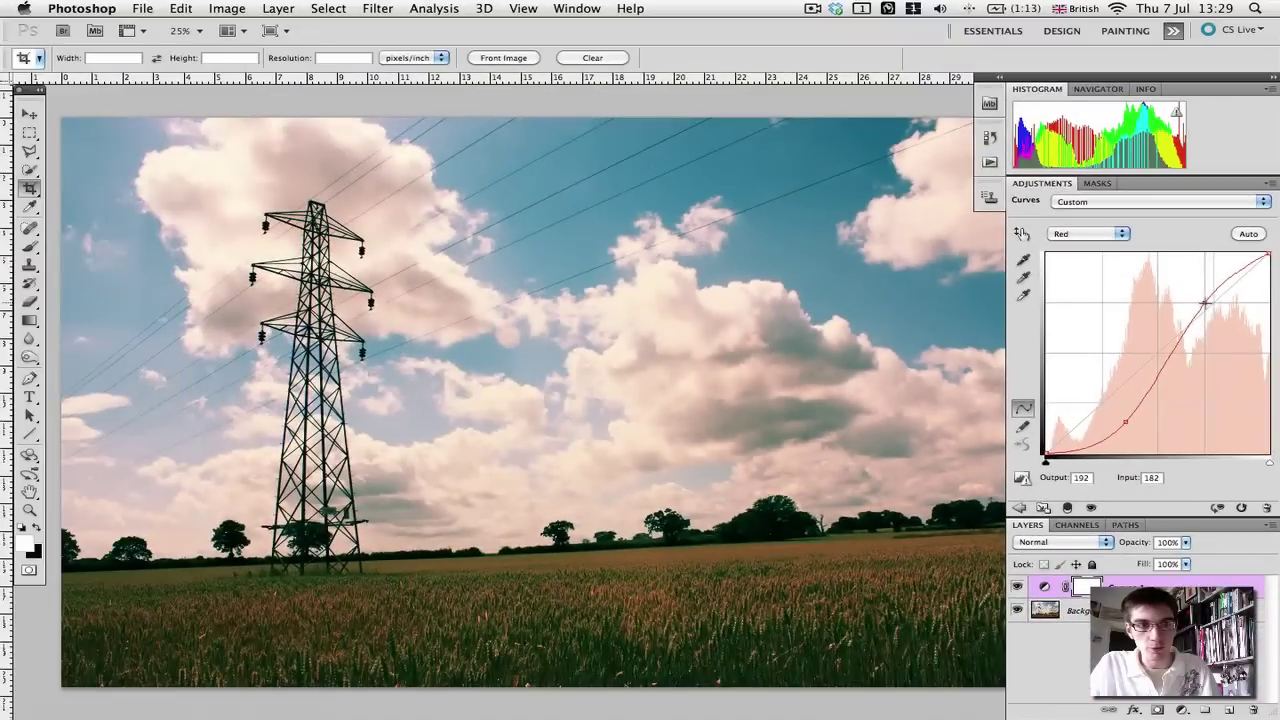
{"action": "left_click_drag", "start_coordinate": [1205, 302], "coordinate": [1188, 303]}
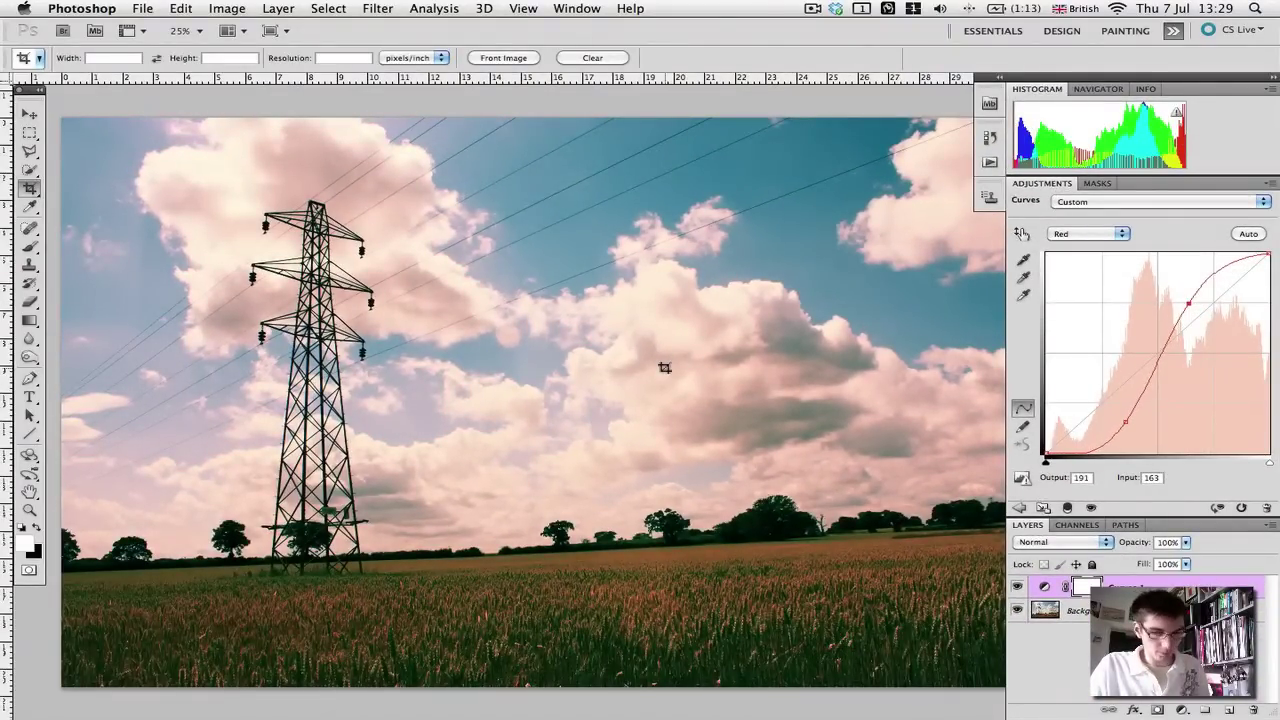
{"action": "key", "text": "v"}
{"action": "left_click", "coordinate": [1094, 236]}
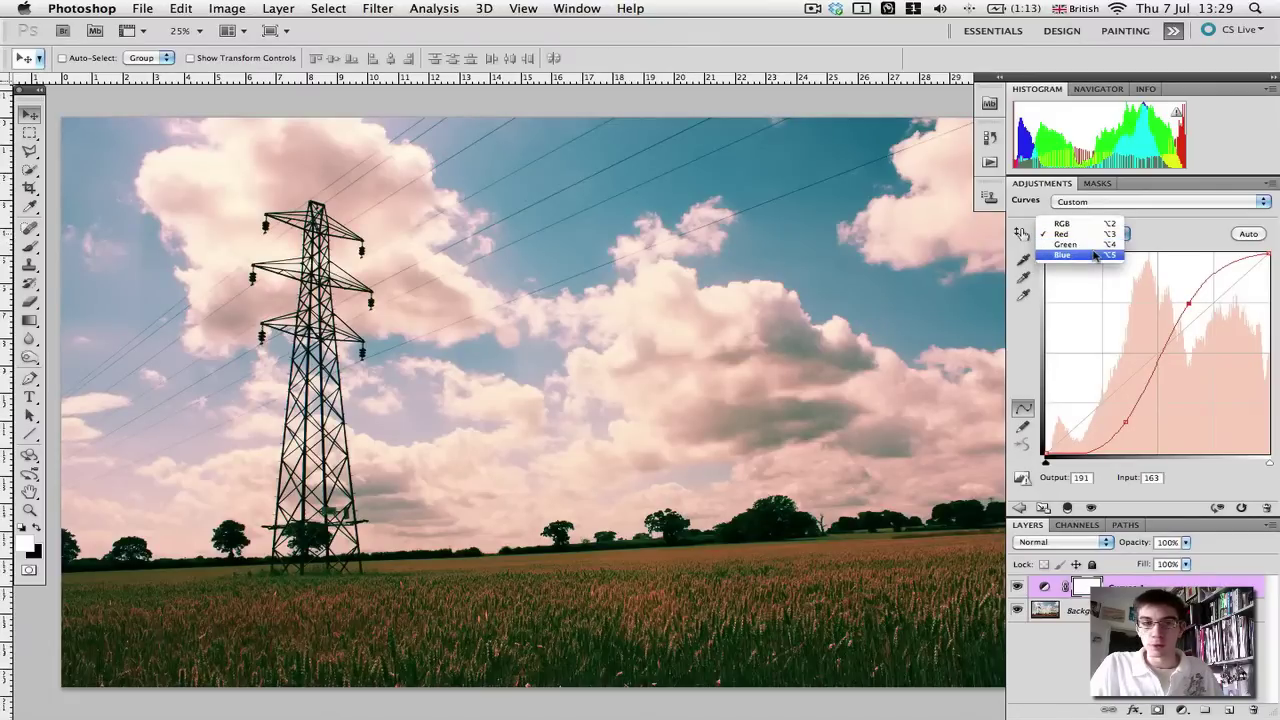
Lower the Blue channel highlights and lift its shadows to warm the image toward yellow.
{"action": "left_click", "coordinate": [1094, 256]}
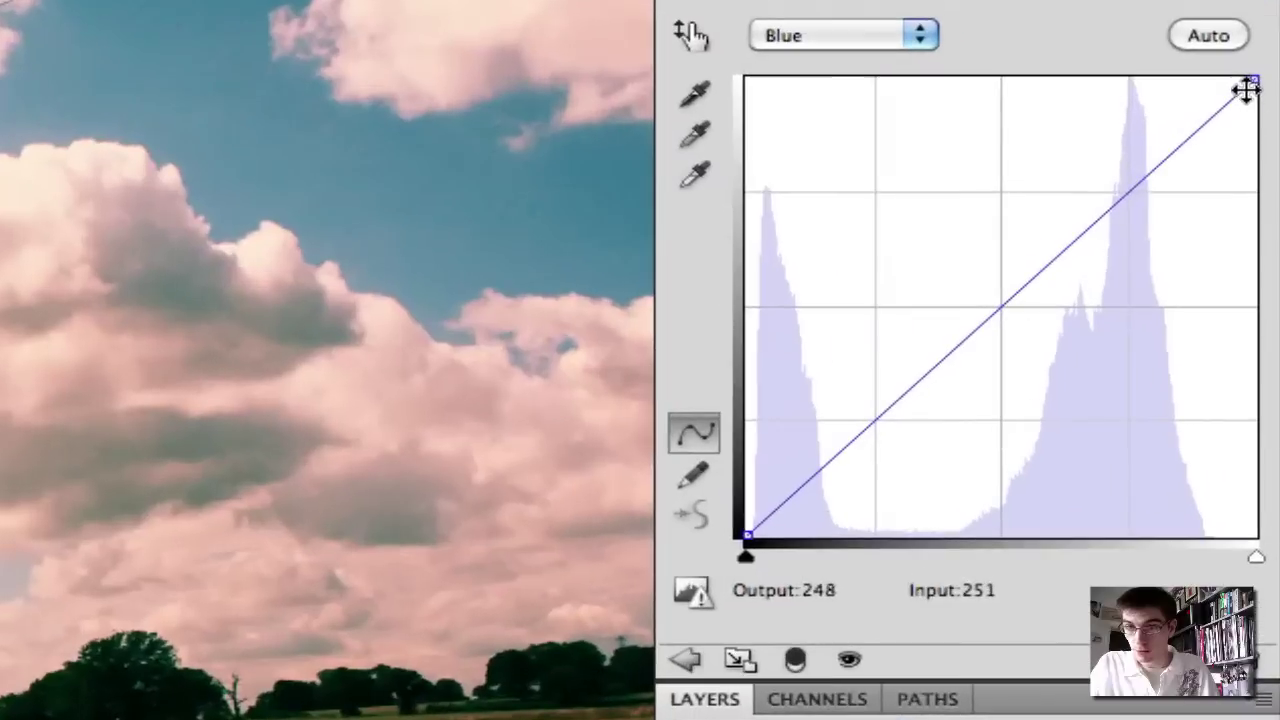
{"action": "left_click_drag", "start_coordinate": [1251, 83], "coordinate": [1258, 138]}
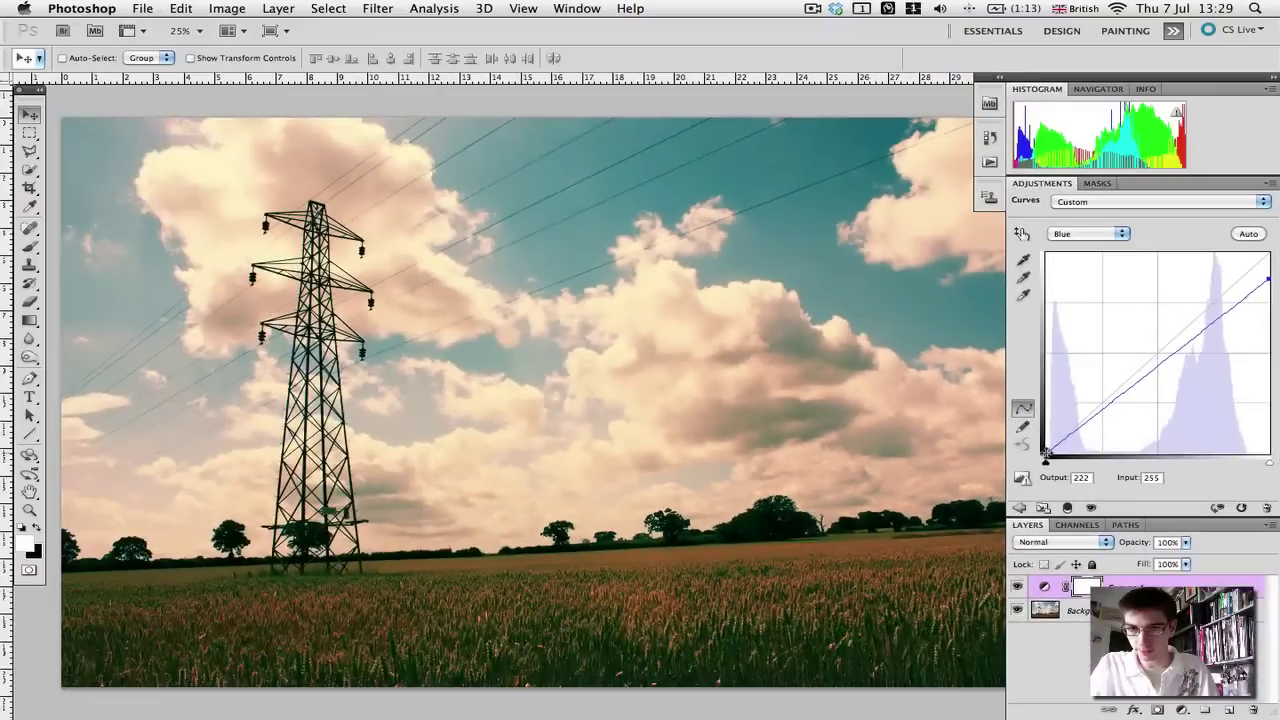
{"action": "left_click_drag", "start_coordinate": [748, 534], "coordinate": [748, 487]}
{"action": "left_click_drag", "start_coordinate": [1045, 431], "coordinate": [1045, 428]}
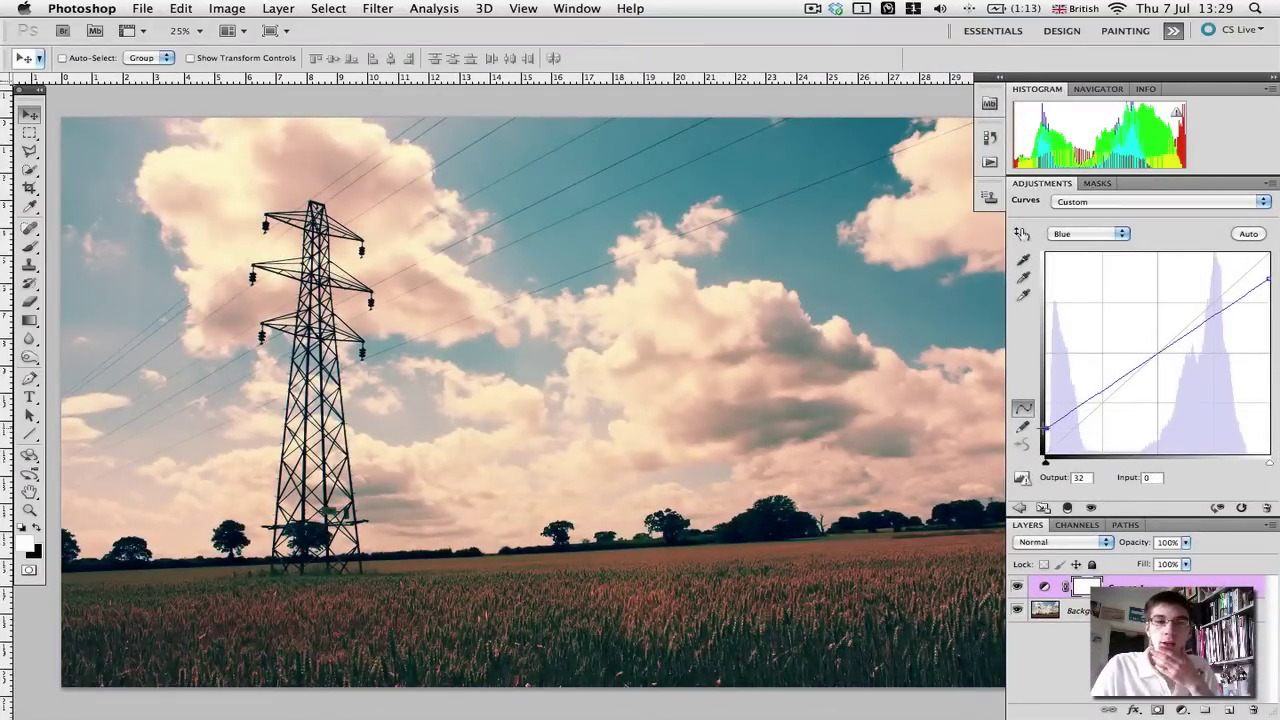
Bend the Green curve to dip shadows and lift highlights to output 208 at input 180.
{"action": "left_click", "coordinate": [1081, 236]}
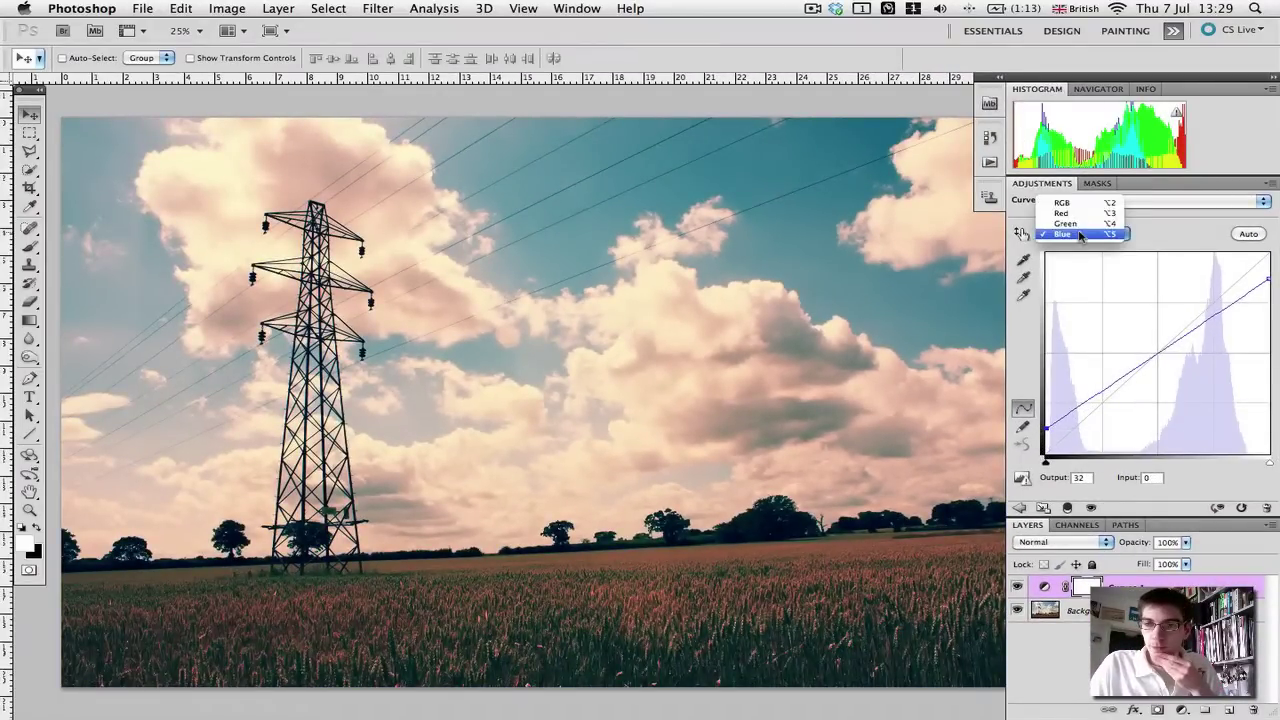
{"action": "left_click", "coordinate": [1079, 229]}
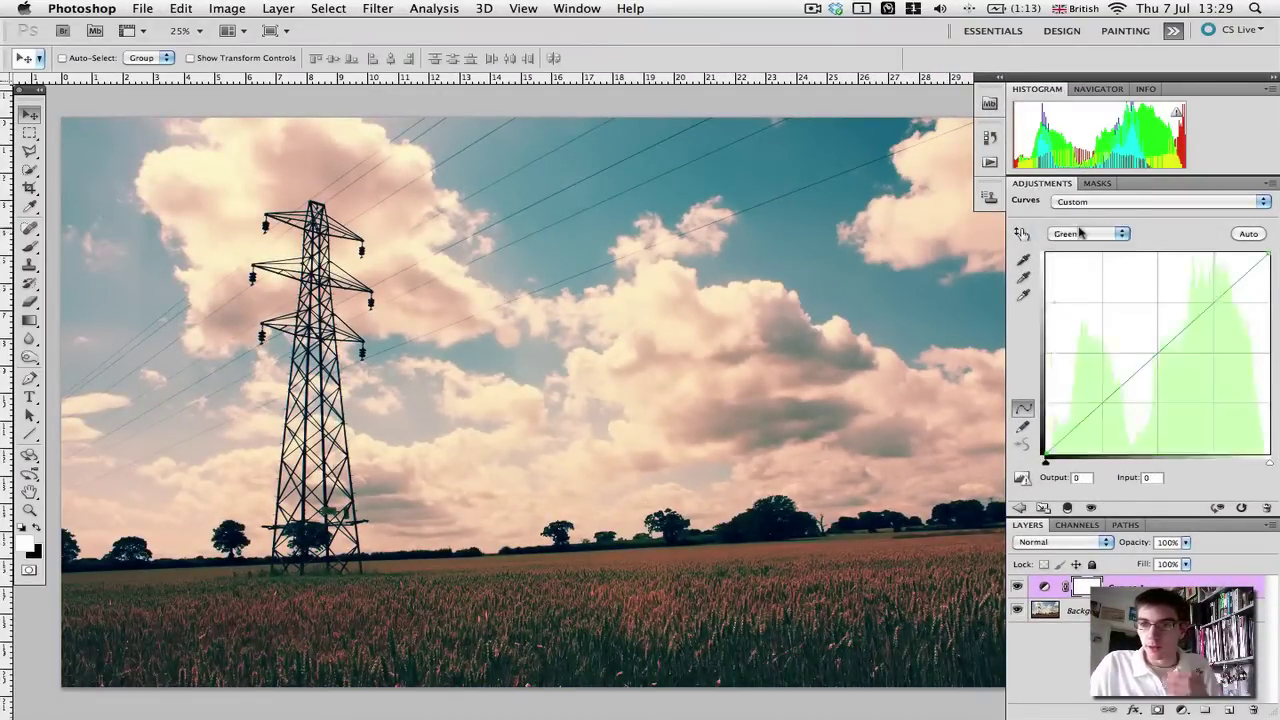
{"action": "left_click", "coordinate": [1213, 302]}
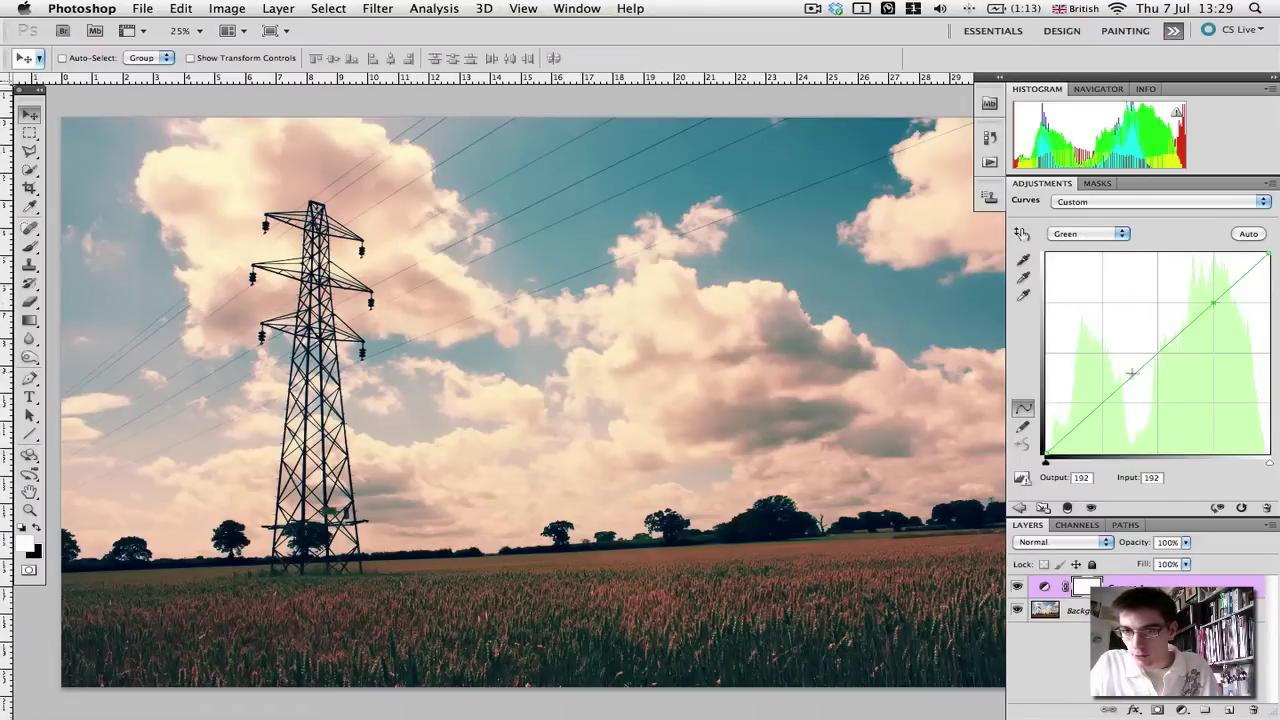
{"action": "left_click", "coordinate": [1101, 402]}
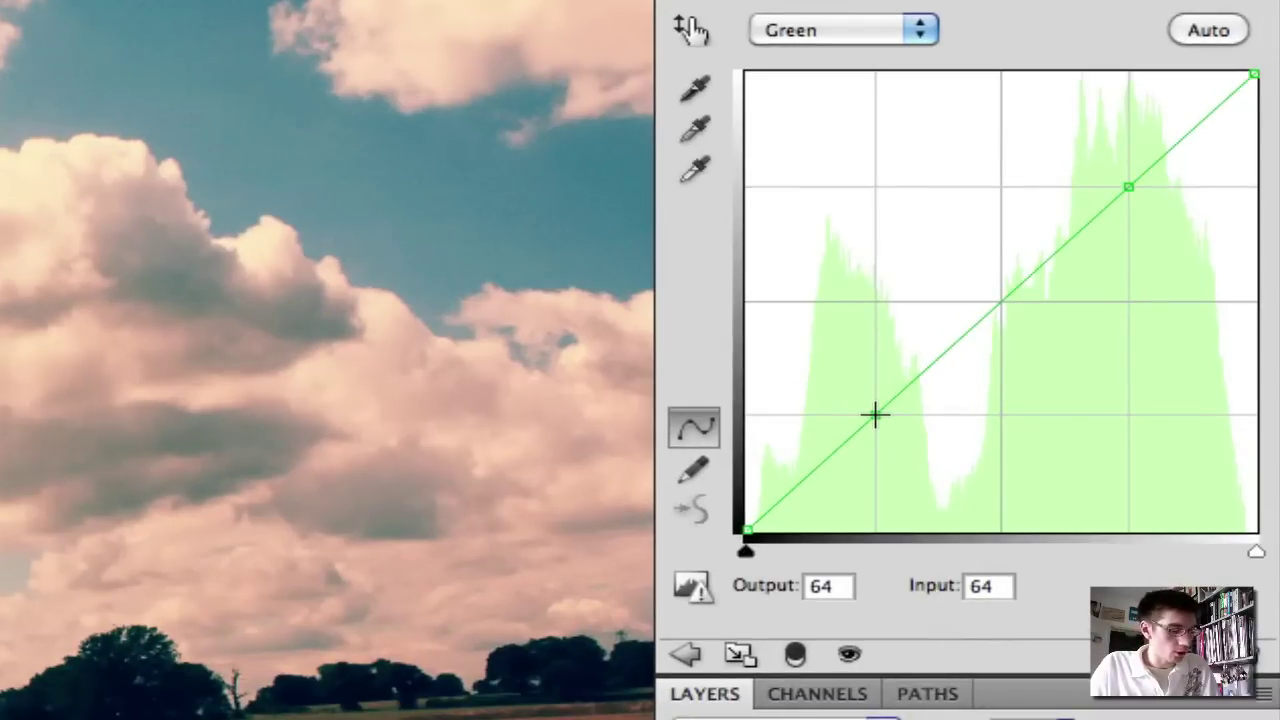
{"action": "left_click_drag", "start_coordinate": [875, 414], "coordinate": [875, 437]}
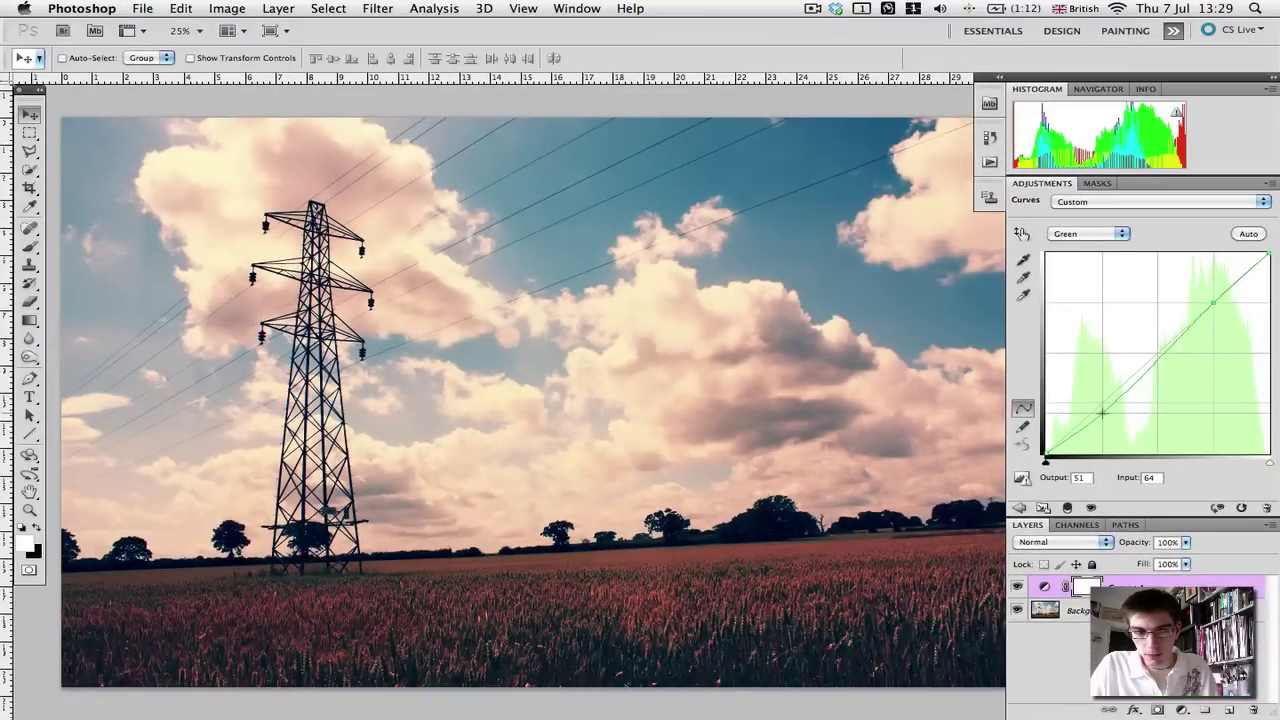
{"action": "left_click_drag", "start_coordinate": [1102, 412], "coordinate": [1102, 407]}
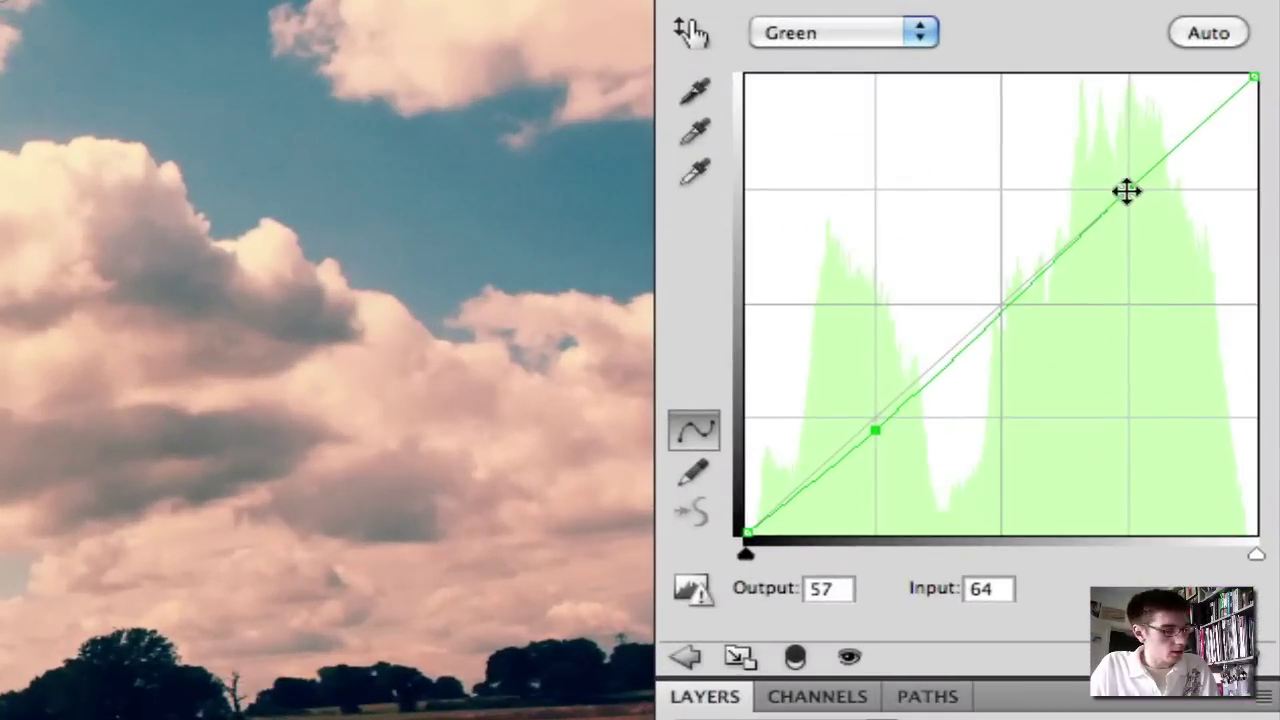
{"action": "left_click", "coordinate": [1213, 303]}
{"action": "left_click_drag", "start_coordinate": [1127, 190], "coordinate": [1100, 151]}
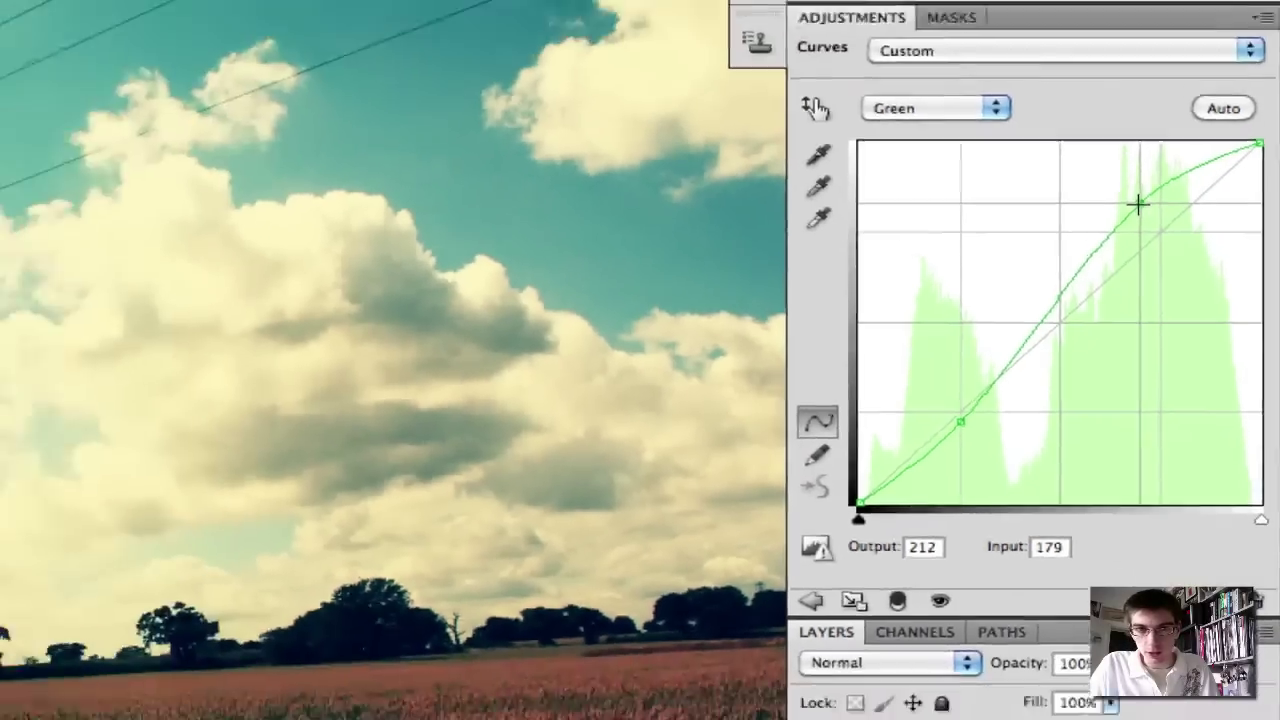
{"action": "left_click_drag", "start_coordinate": [1138, 204], "coordinate": [1140, 207]}
{"action": "left_click_drag", "start_coordinate": [1202, 289], "coordinate": [1202, 291]}
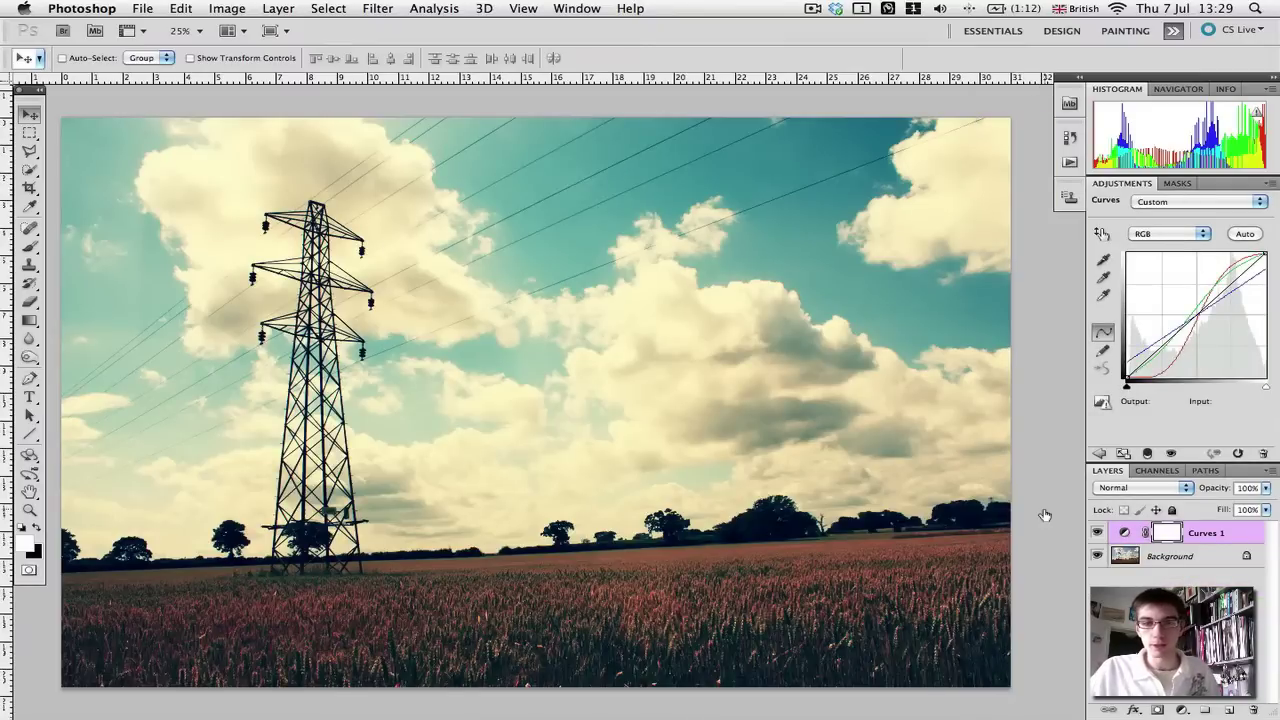
{"action": "left_click", "coordinate": [1097, 533]}
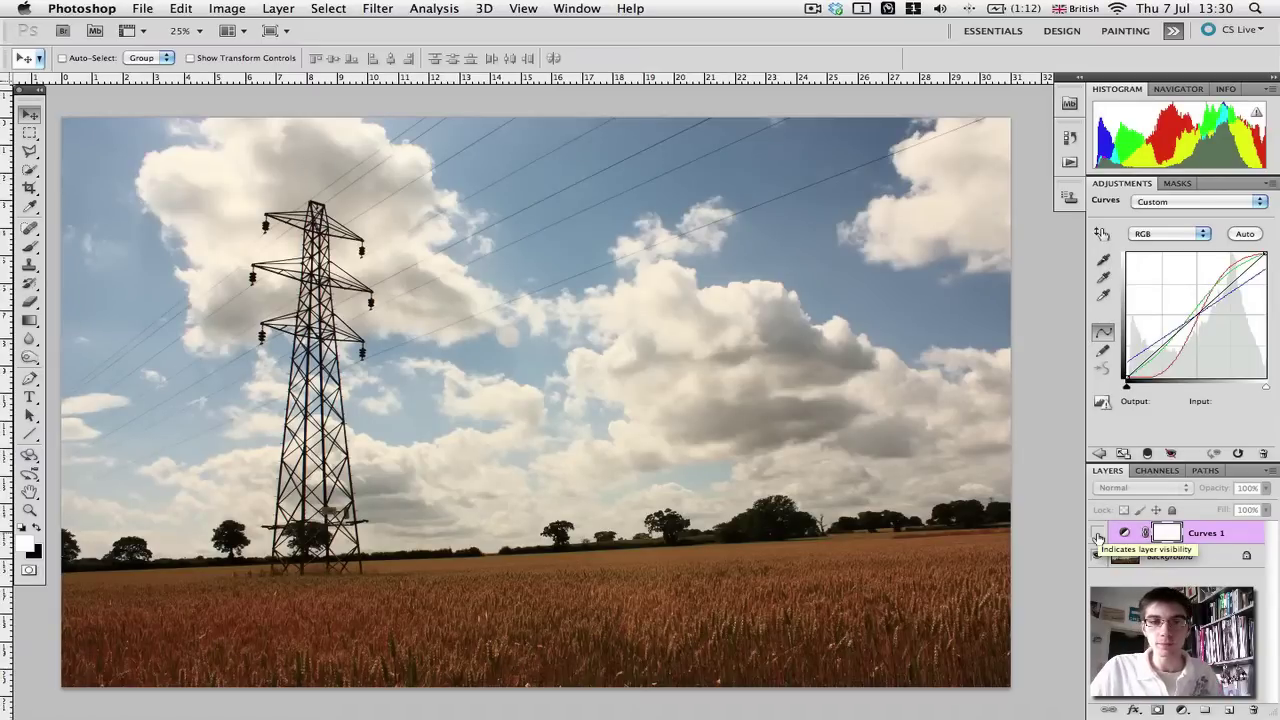
{"action": "left_click", "coordinate": [1097, 534]}
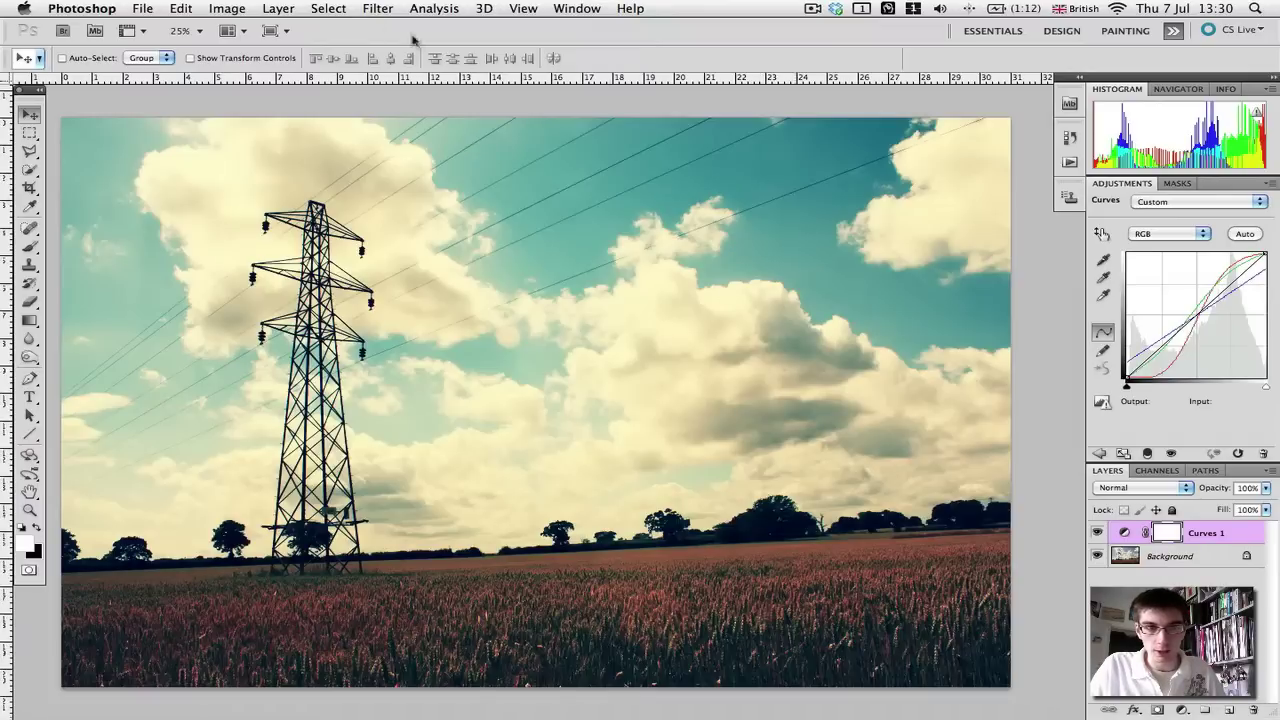
{"action": "left_click", "coordinate": [1098, 533]}
{"action": "left_click", "coordinate": [1098, 533]}
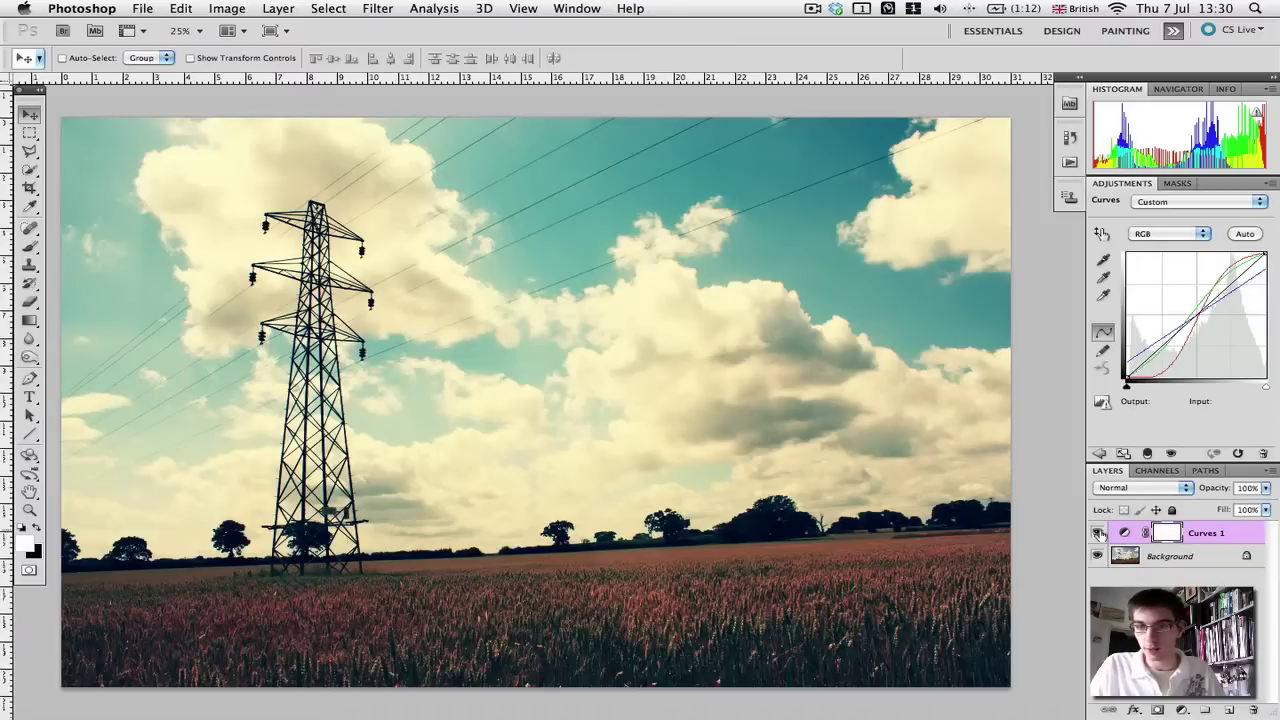
{"action": "left_click", "coordinate": [1150, 575]}
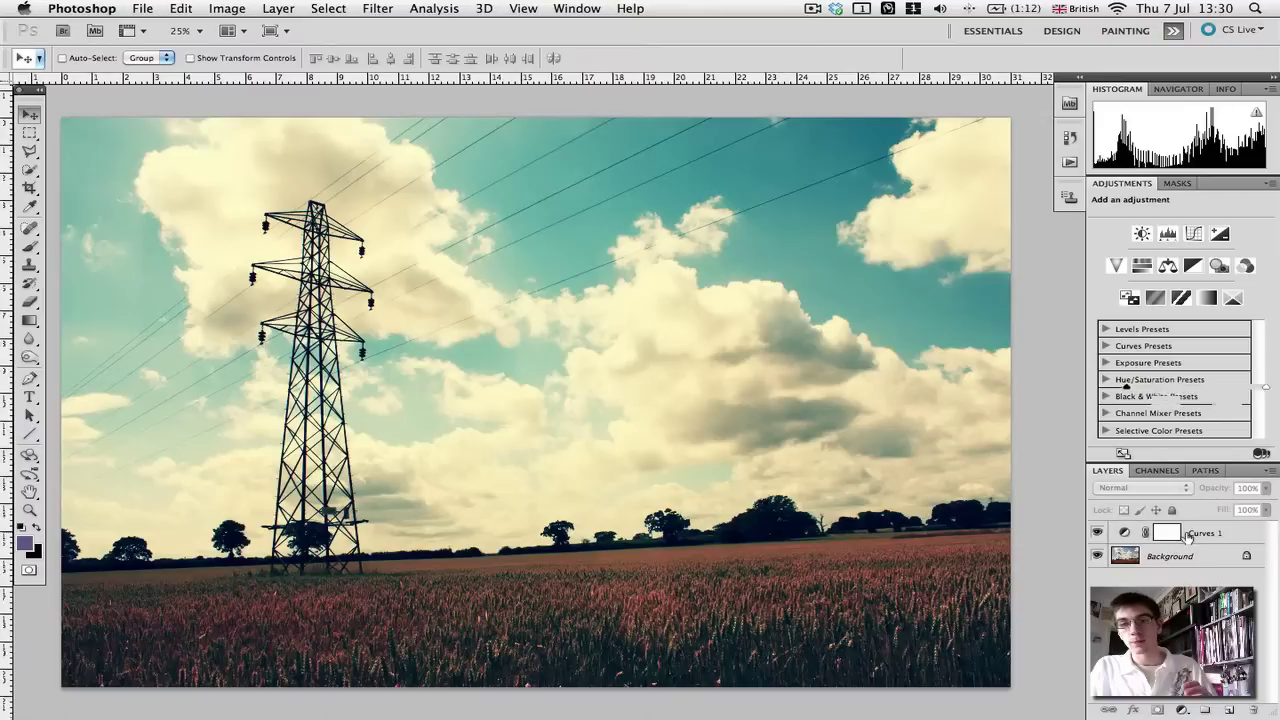
{"action": "left_click", "coordinate": [1185, 537]}
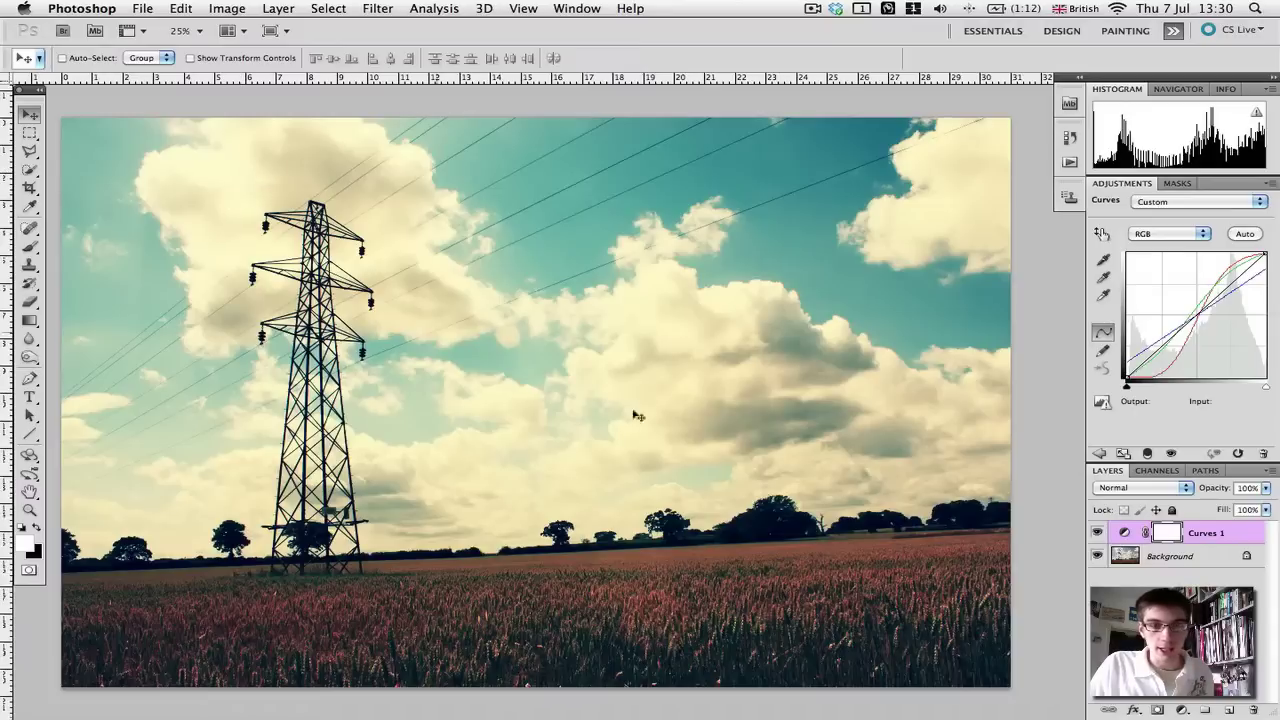
{"action": "left_click", "coordinate": [1174, 488]}
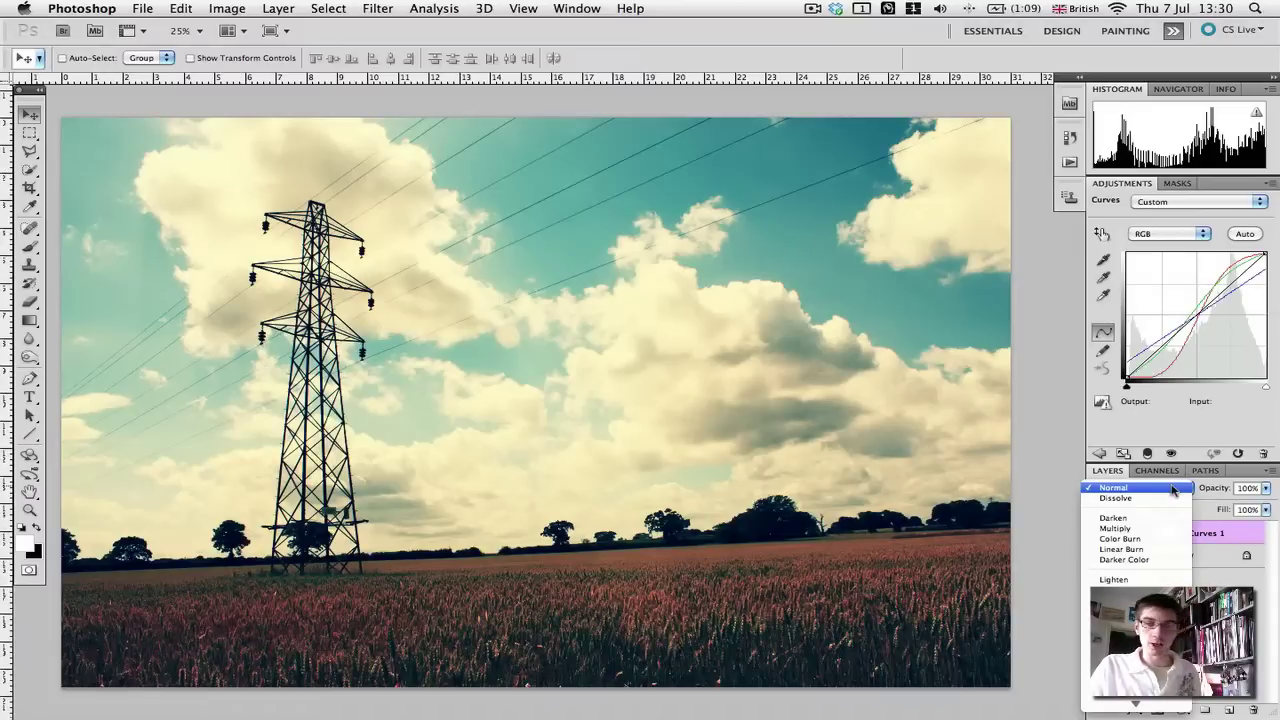
{"action": "left_click", "coordinate": [1150, 488]}
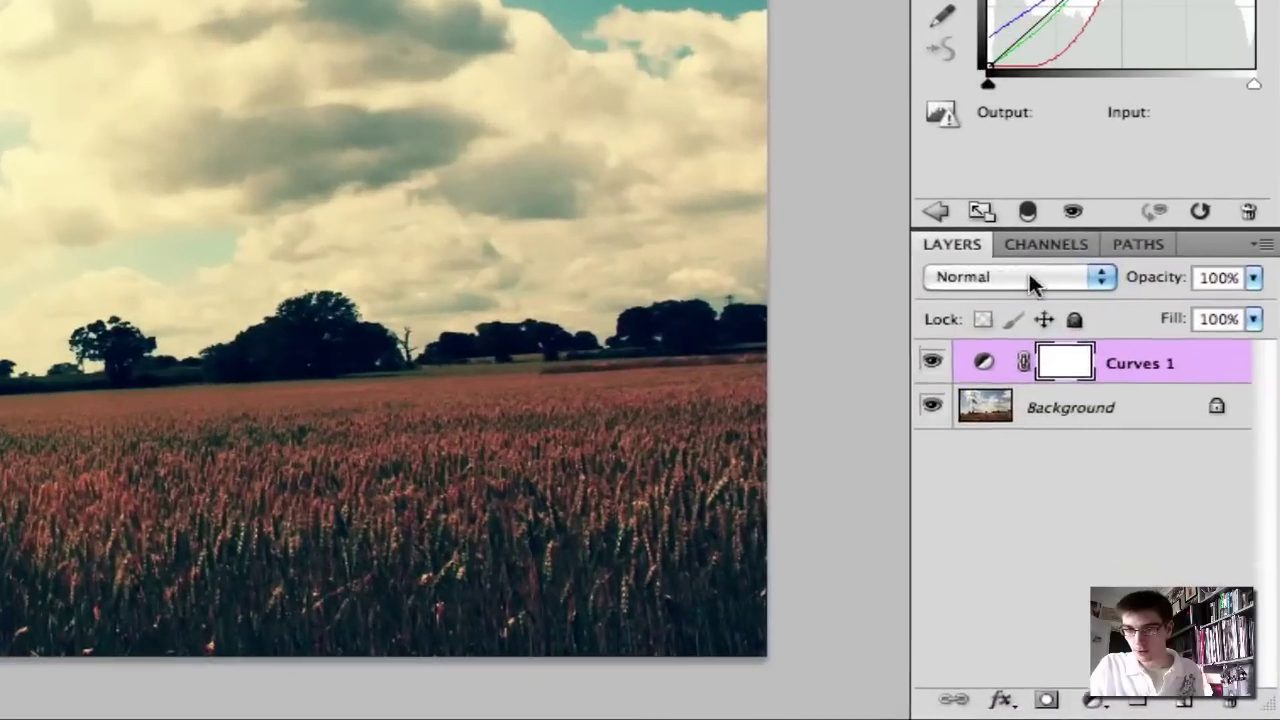
{"action": "left_click", "coordinate": [1032, 277]}
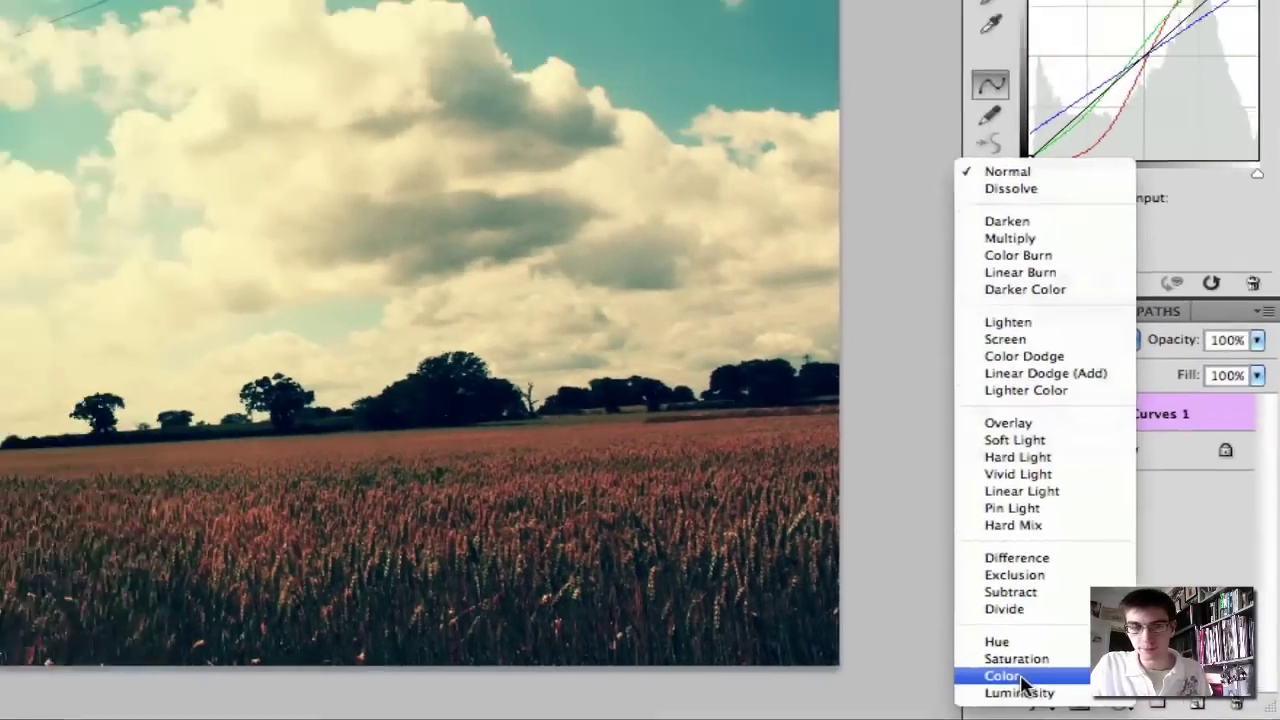
{"action": "left_click", "coordinate": [958, 664]}
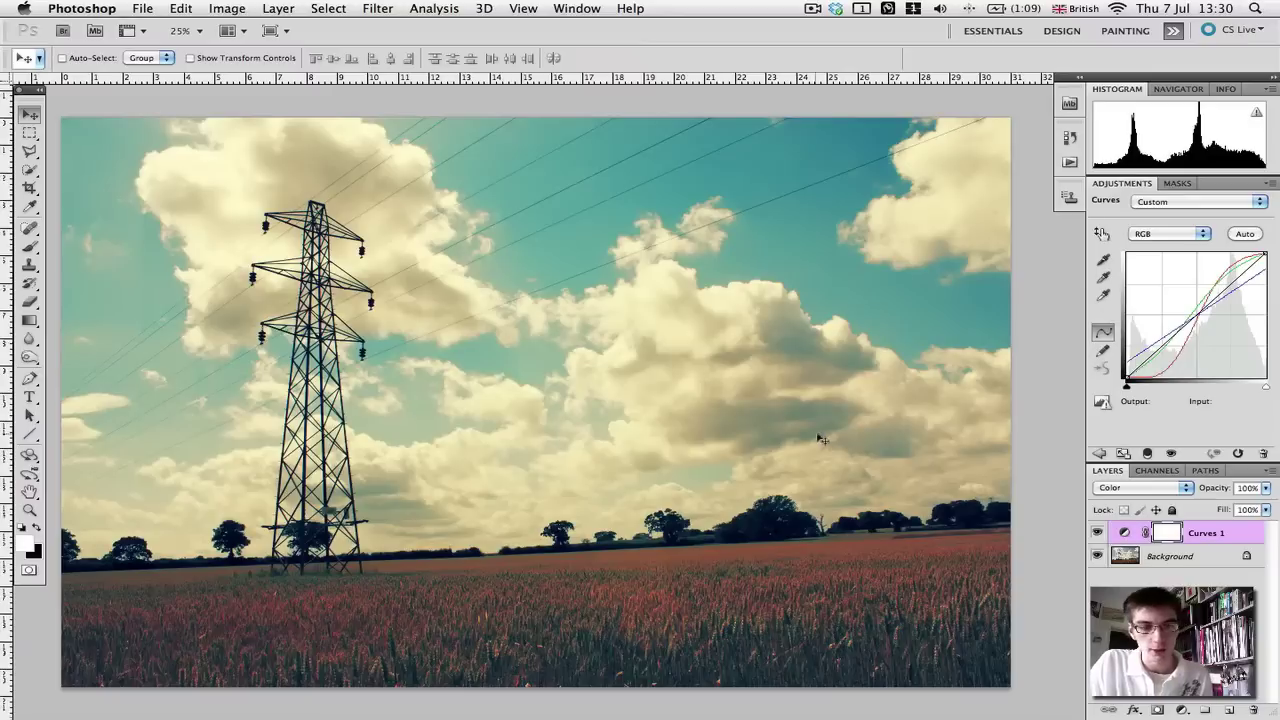
{"action": "left_click", "coordinate": [1121, 490]}
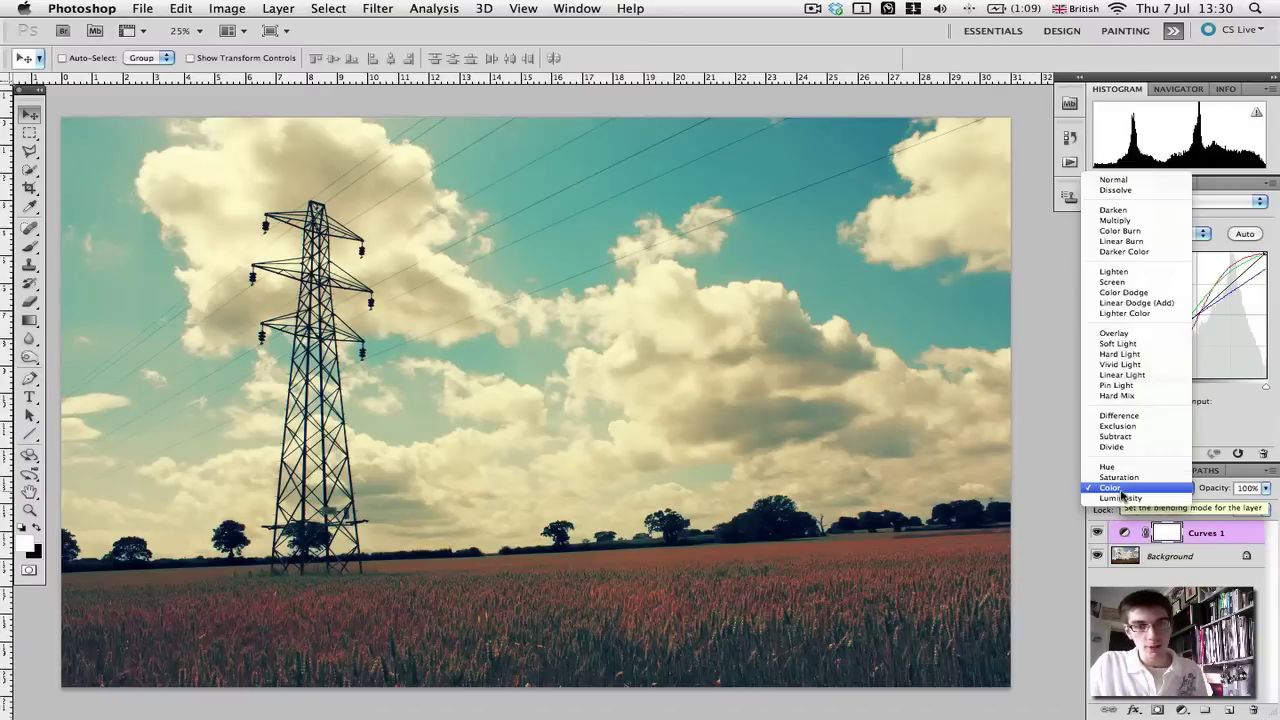
{"action": "left_click", "coordinate": [1115, 180]}
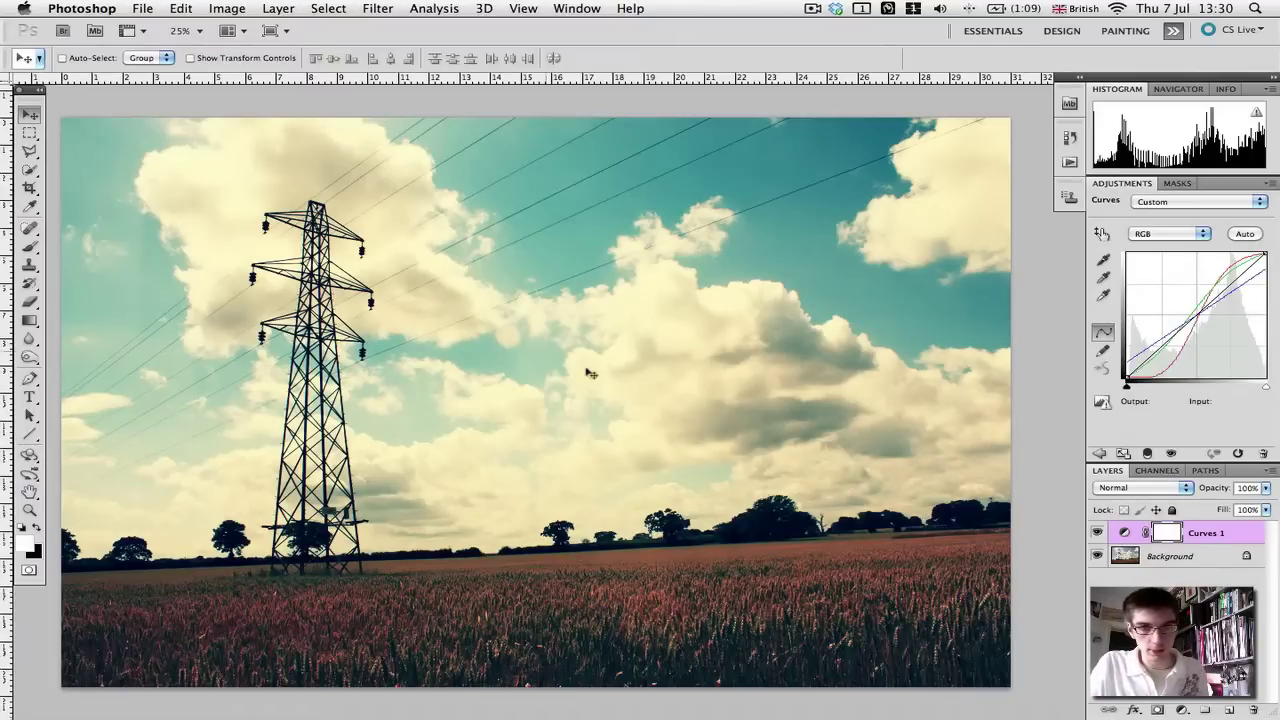
Add a Curves 2 layer with darker shadows and brighter highlights, set to Luminosity blending.
{"action": "left_click", "coordinate": [1100, 455]}
{"action": "left_click", "coordinate": [1197, 234]}
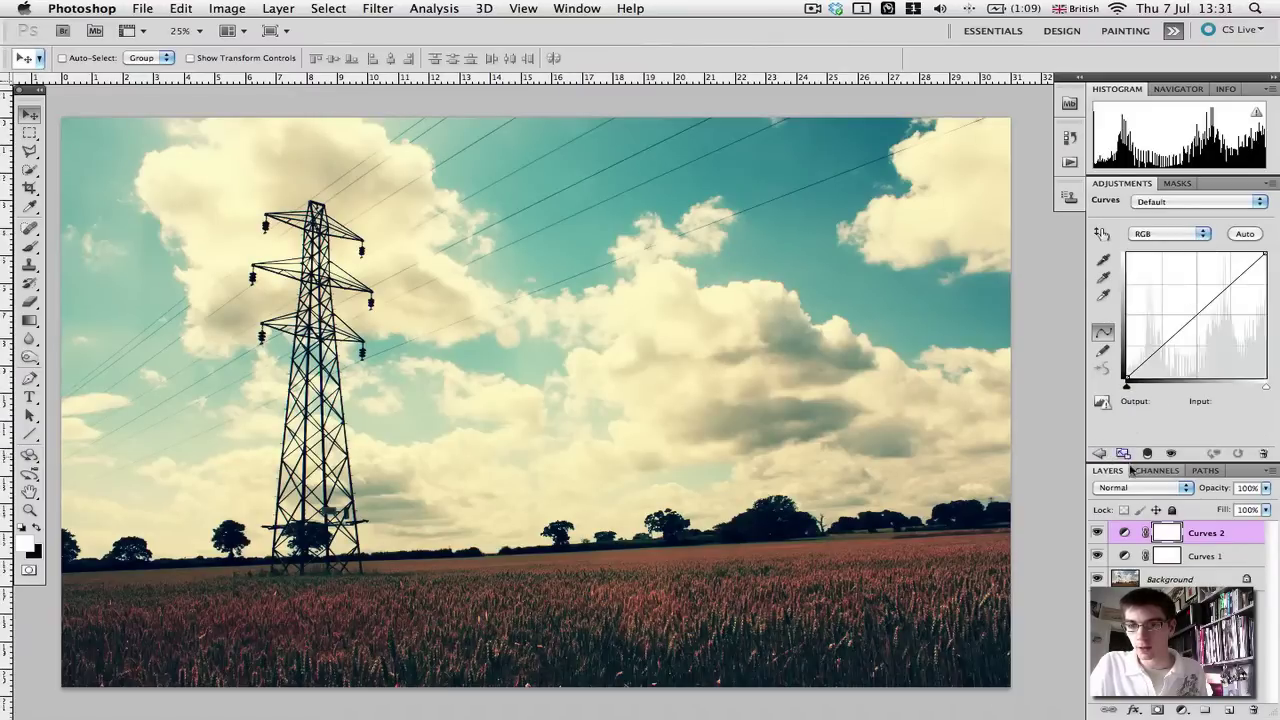
{"action": "left_click", "coordinate": [1214, 301]}
{"action": "left_click_drag", "start_coordinate": [1103, 400], "coordinate": [1109, 410]}
{"action": "left_click_drag", "start_coordinate": [1214, 301], "coordinate": [1206, 293]}
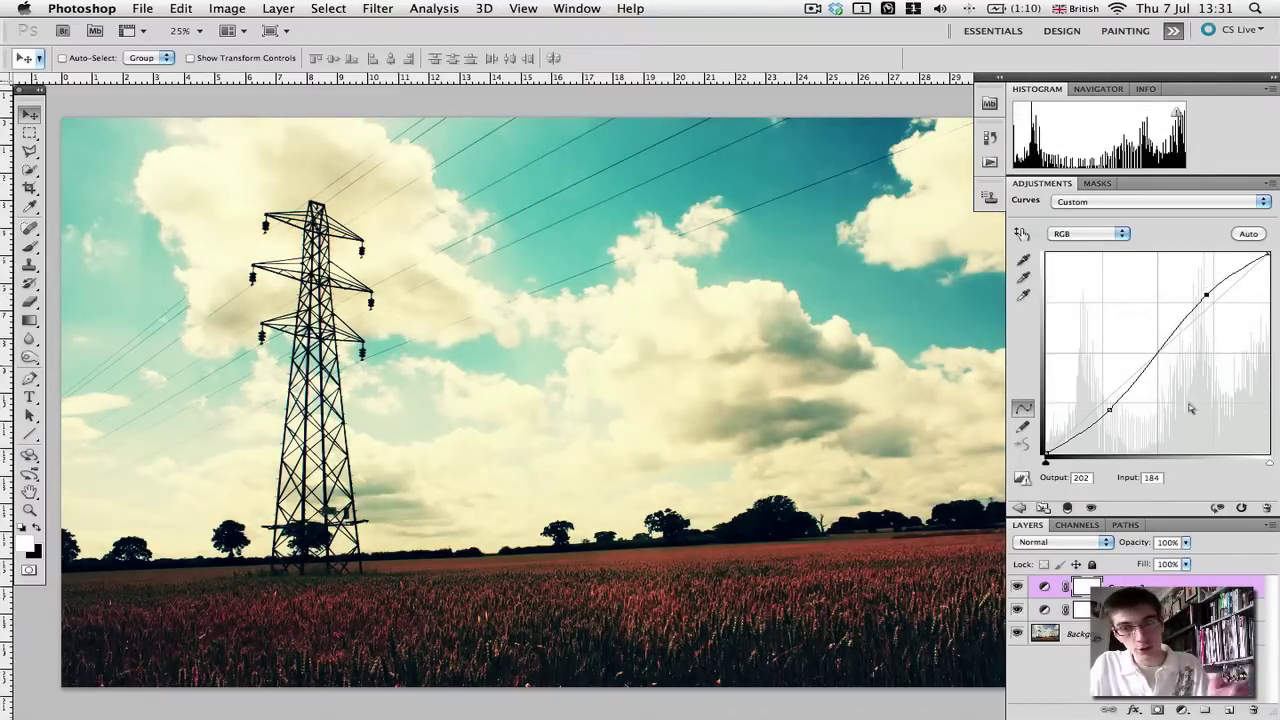
{"action": "left_click", "coordinate": [1062, 541]}
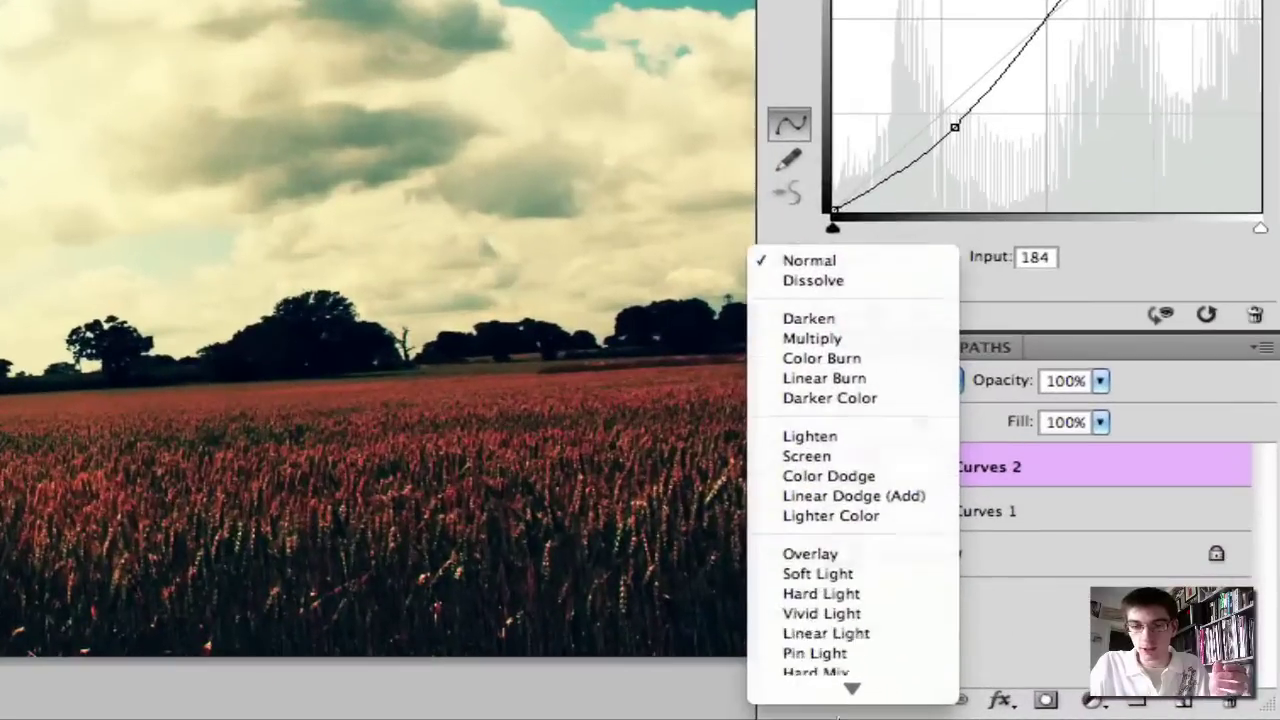
{"action": "mouse_move", "coordinate": [845, 690]}
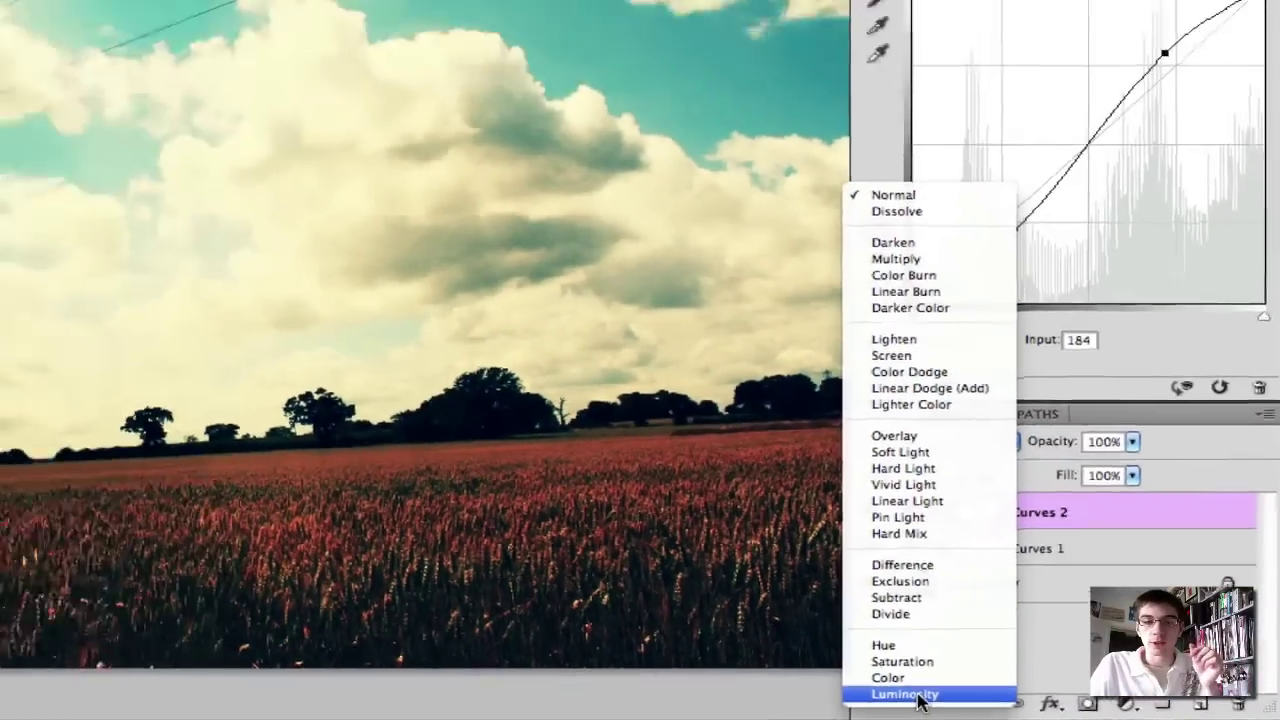
{"action": "left_click", "coordinate": [838, 690]}
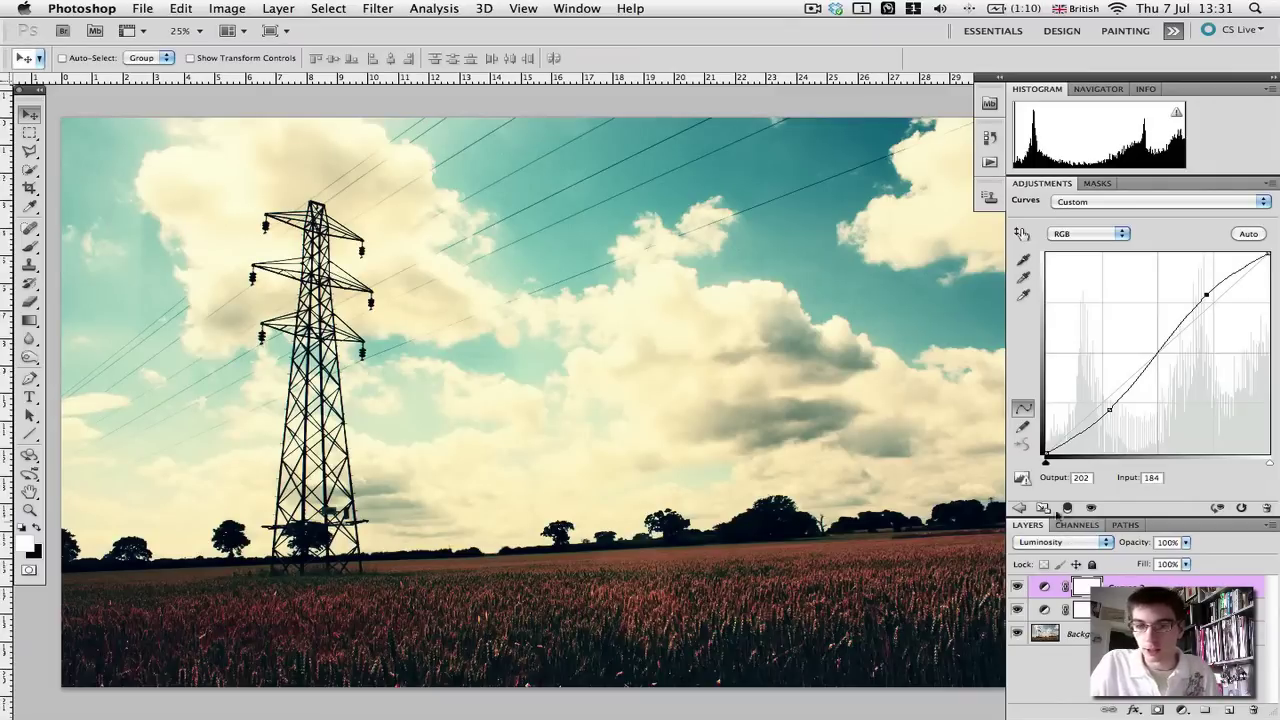
Compare Curves 2 on and off, then delete it and deselect all layers.
{"action": "left_click", "coordinate": [1043, 508]}
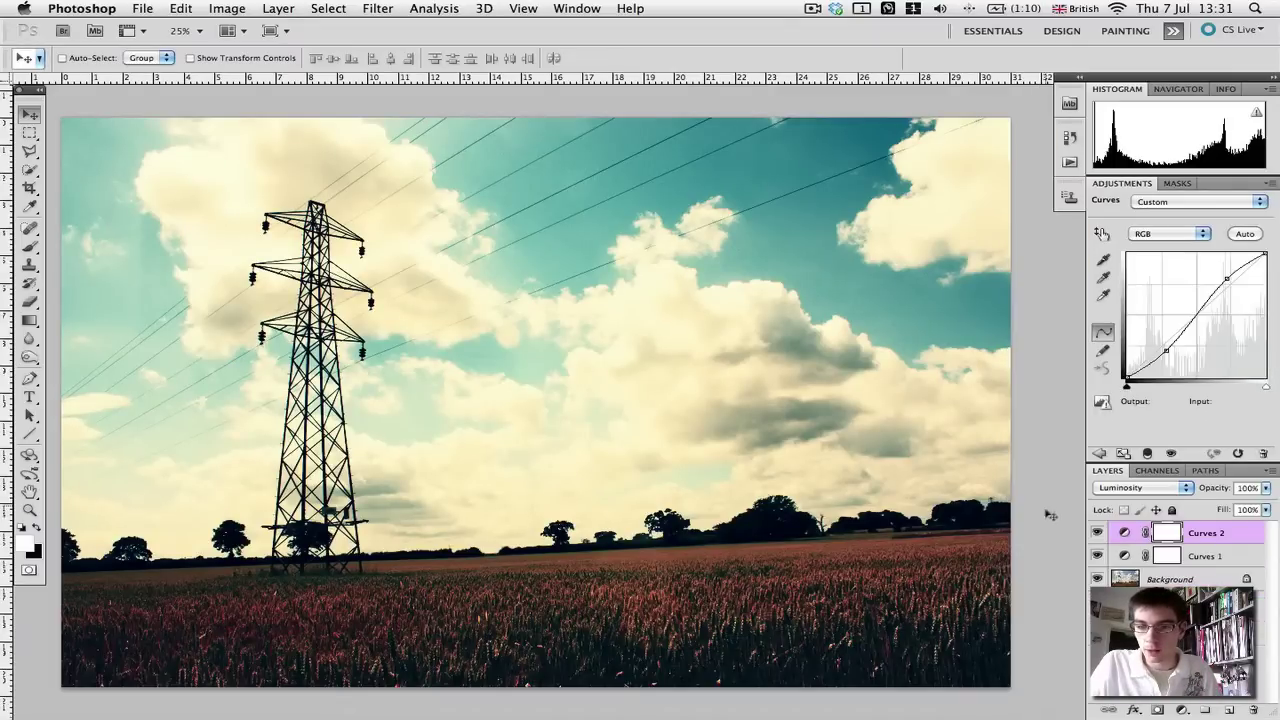
{"action": "left_click", "coordinate": [1098, 534]}
{"action": "left_click", "coordinate": [1098, 534]}
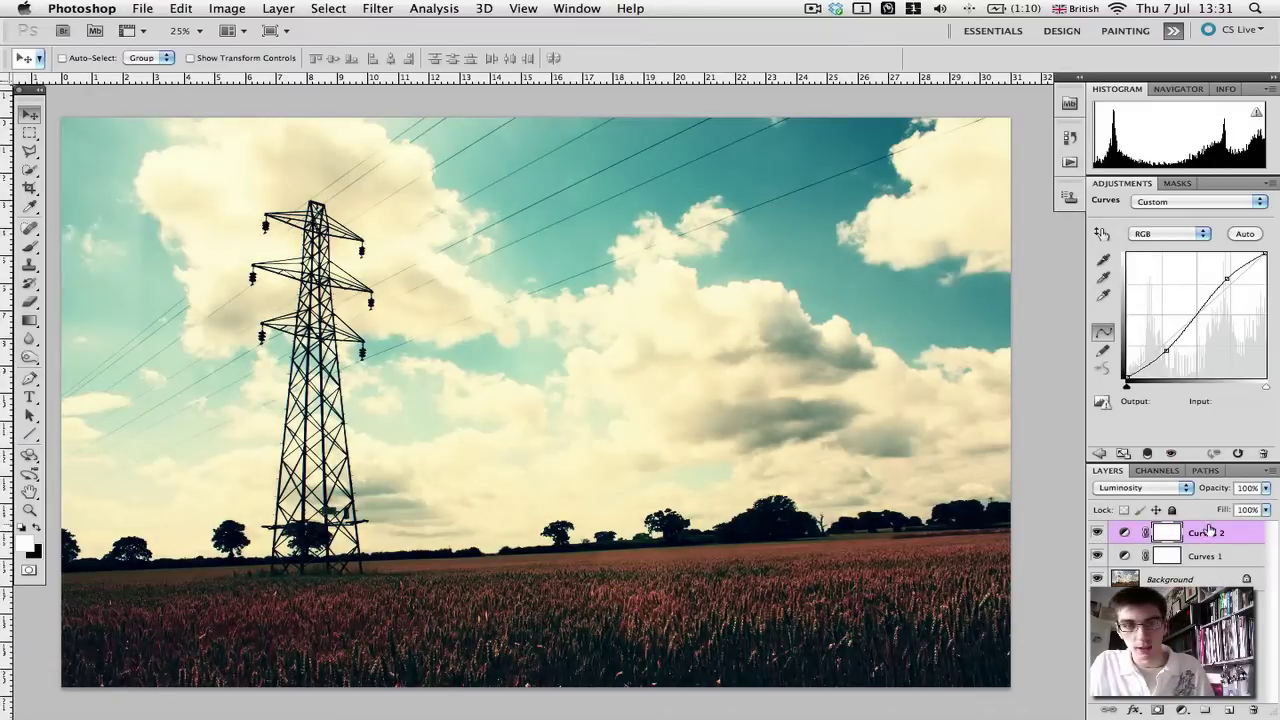
{"action": "key", "text": "Delete"}
{"action": "left_click", "coordinate": [1170, 556]}
{"action": "left_click", "coordinate": [1170, 576]}
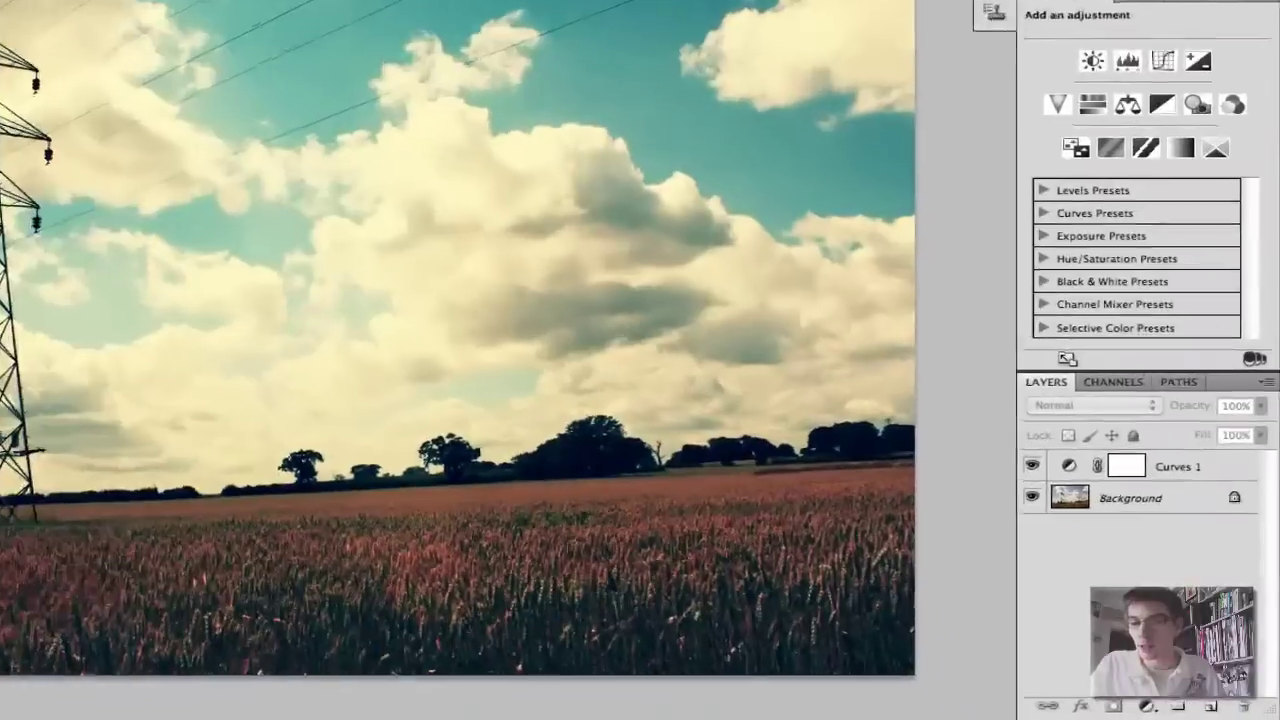
Add a Solid Color fill layer with hex colour e1ff00 above Curves 1.
{"action": "left_click", "coordinate": [1181, 709]}
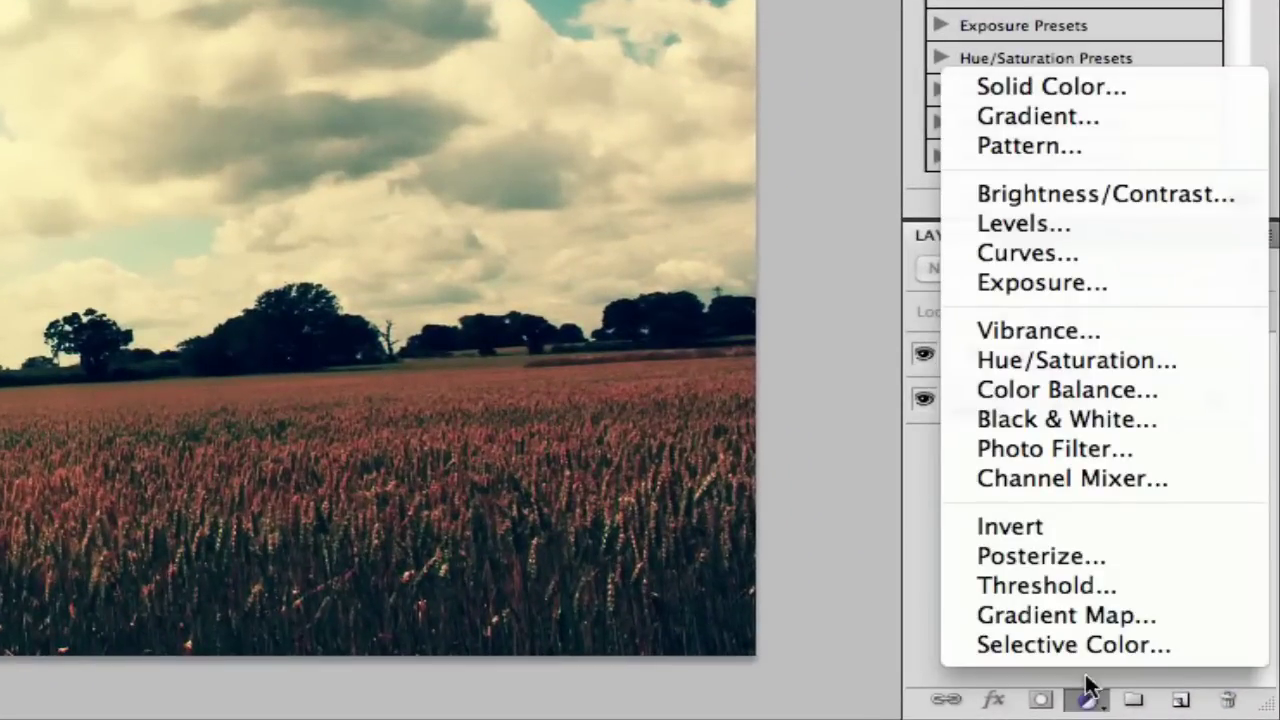
{"action": "left_click", "coordinate": [1069, 86]}
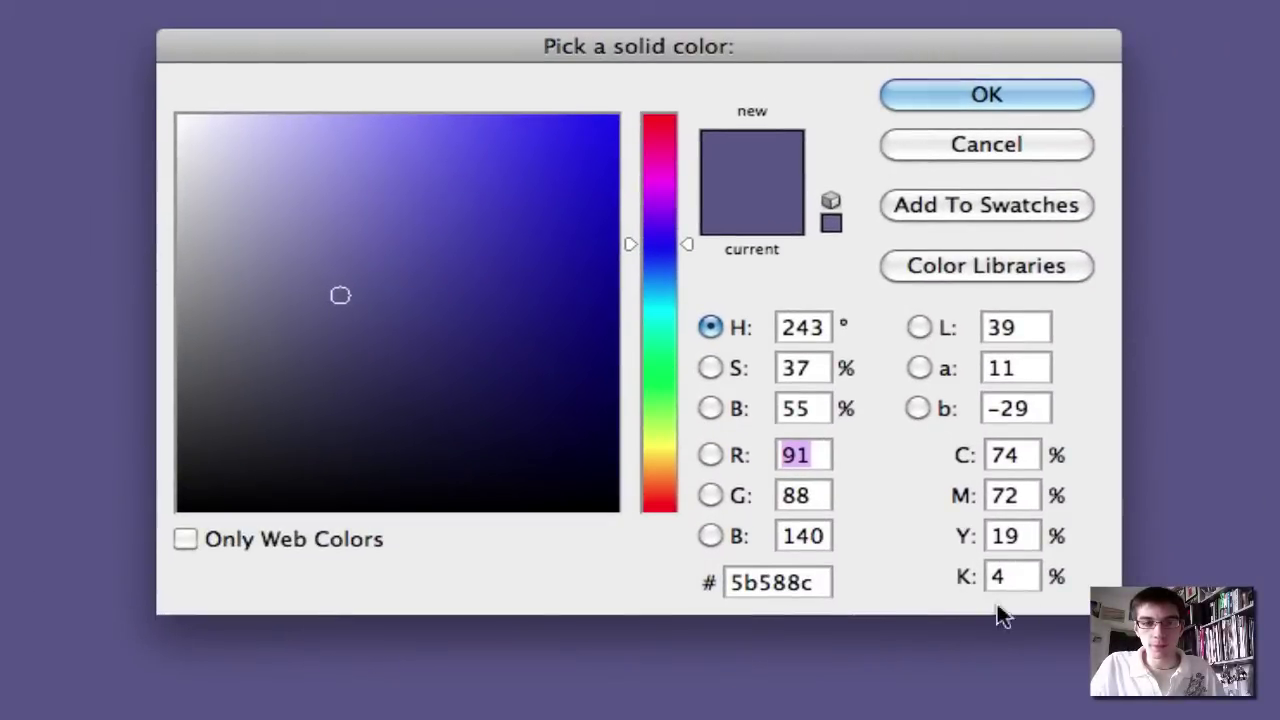
{"action": "double_click", "coordinate": [822, 583]}
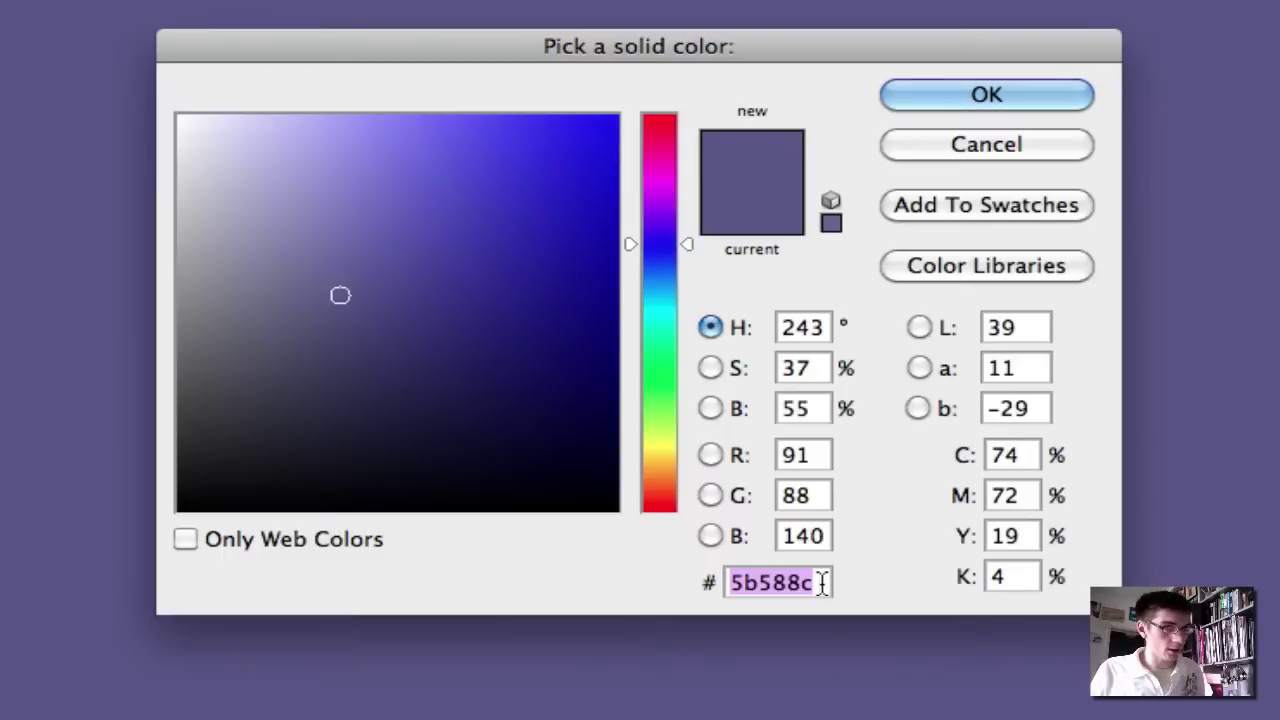
{"action": "type", "text": "e"}
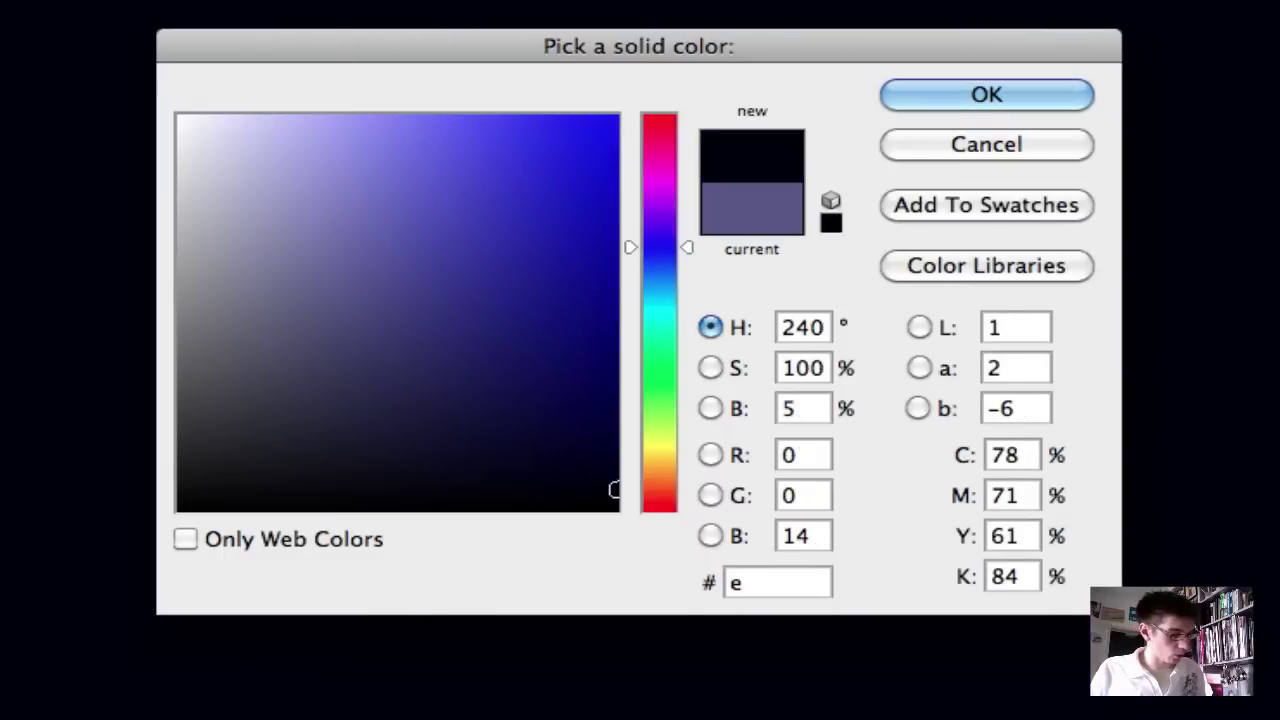
{"action": "type", "text": "1ff"}
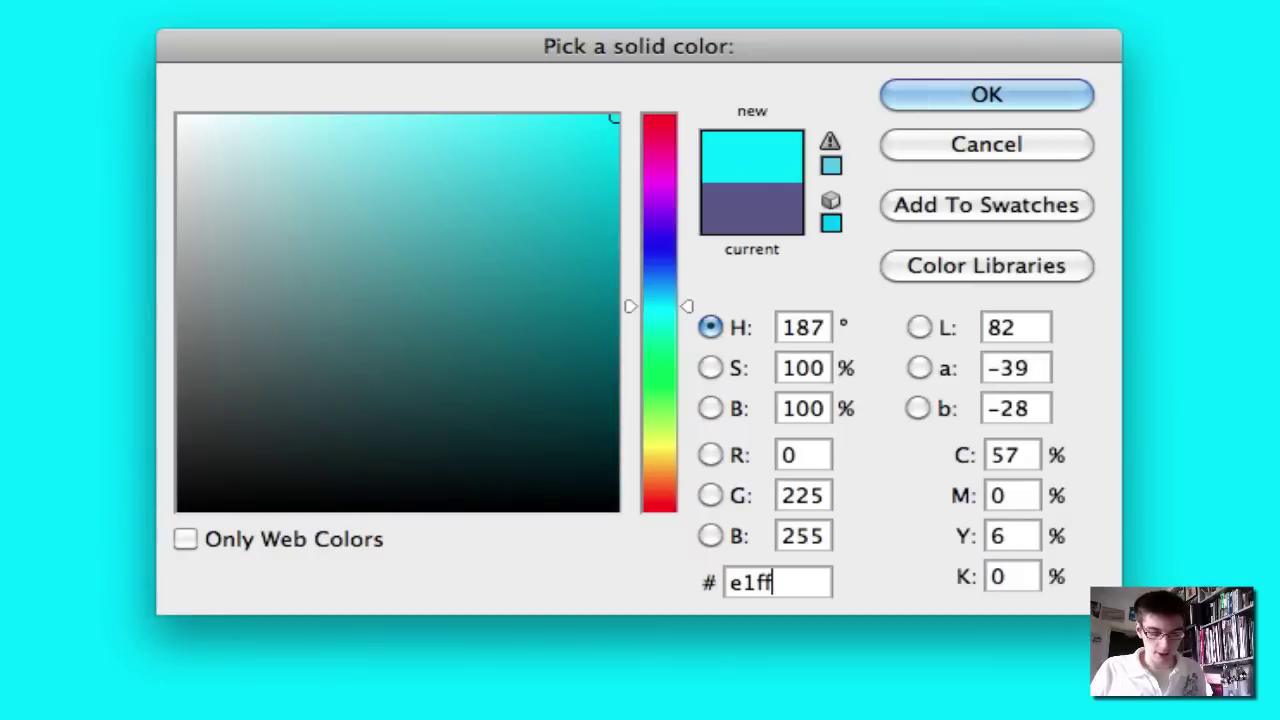
{"action": "type", "text": "00"}
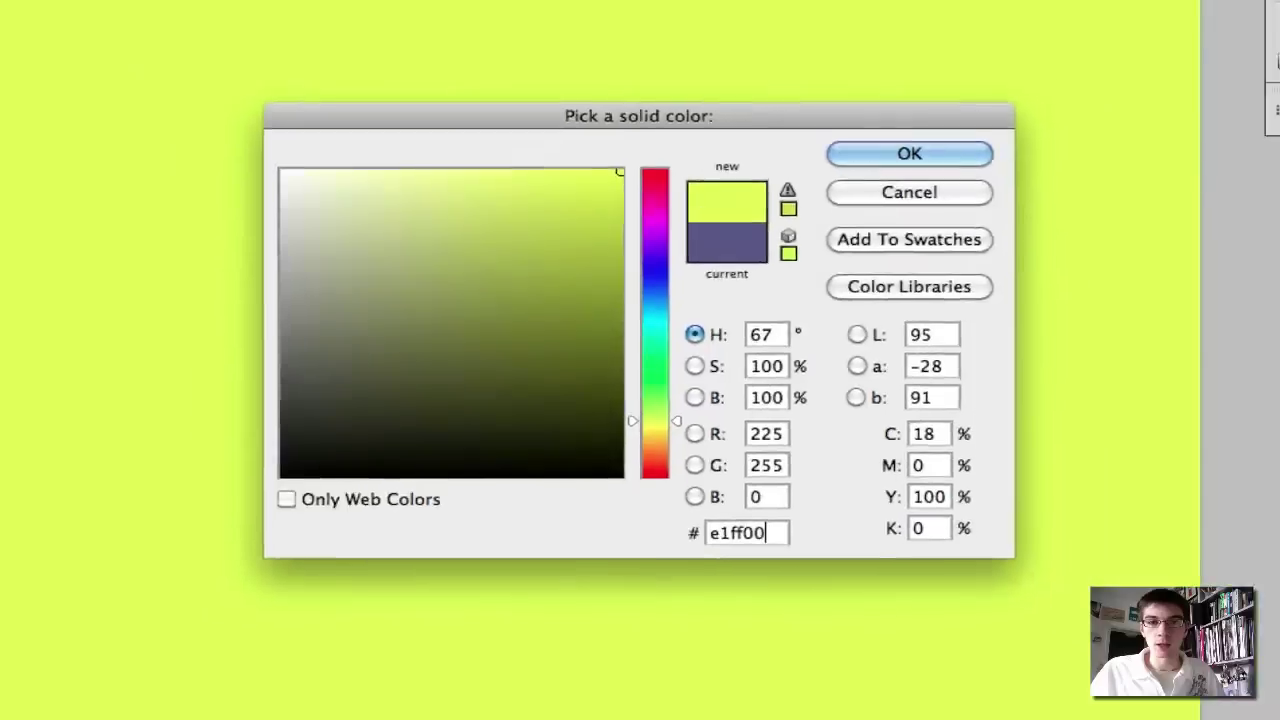
{"action": "key", "text": "Return"}
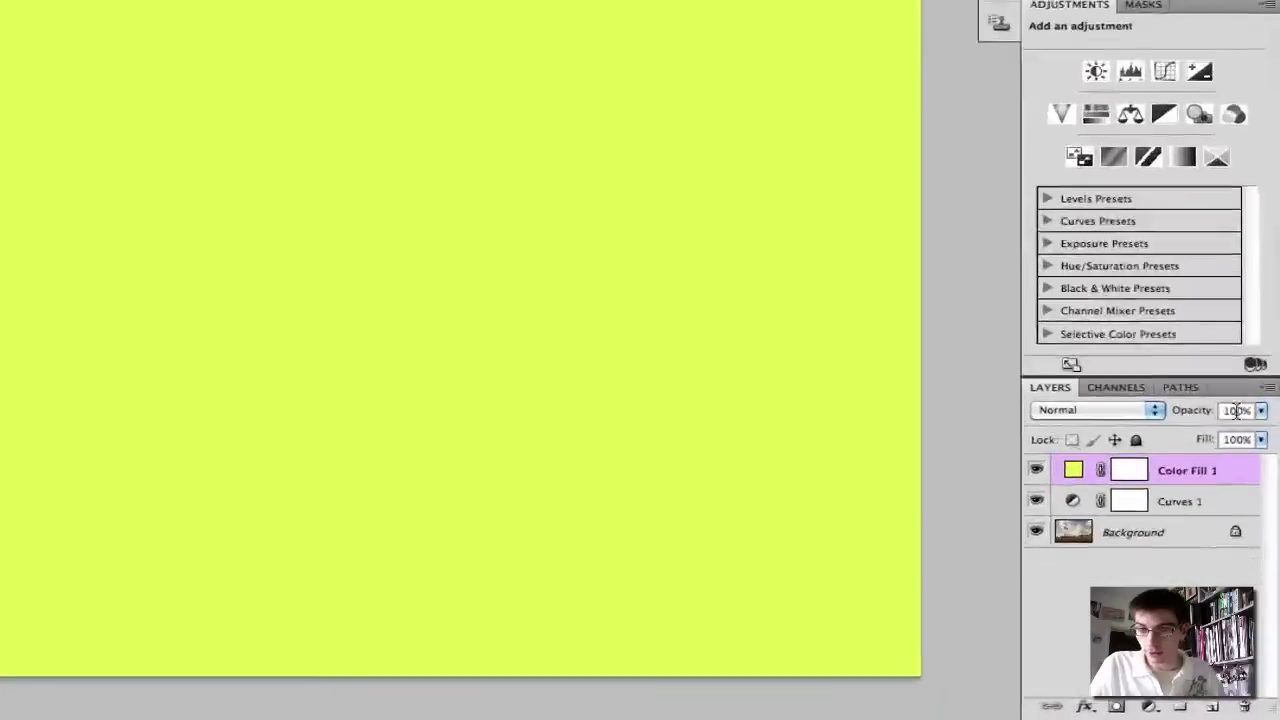
Lower Color Fill 1 to 10% opacity and toggle its visibility to compare the tint.
{"action": "left_click", "coordinate": [1036, 472]}
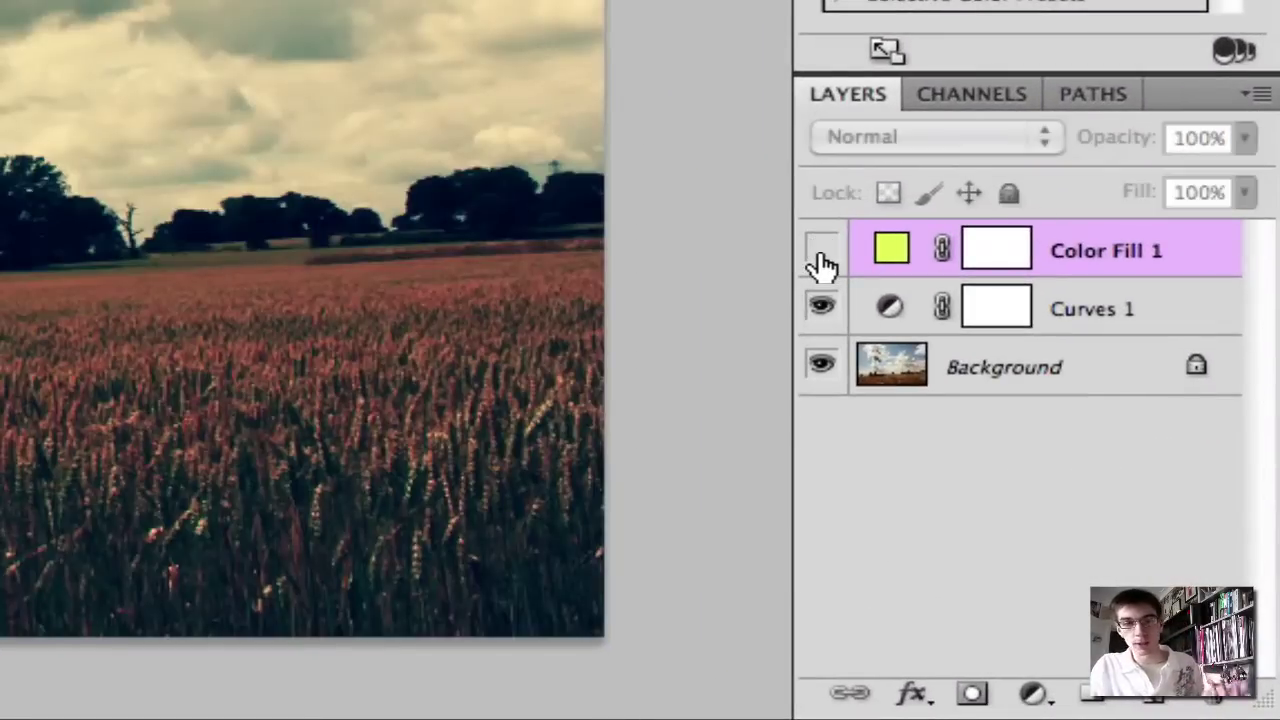
{"action": "left_click", "coordinate": [820, 257]}
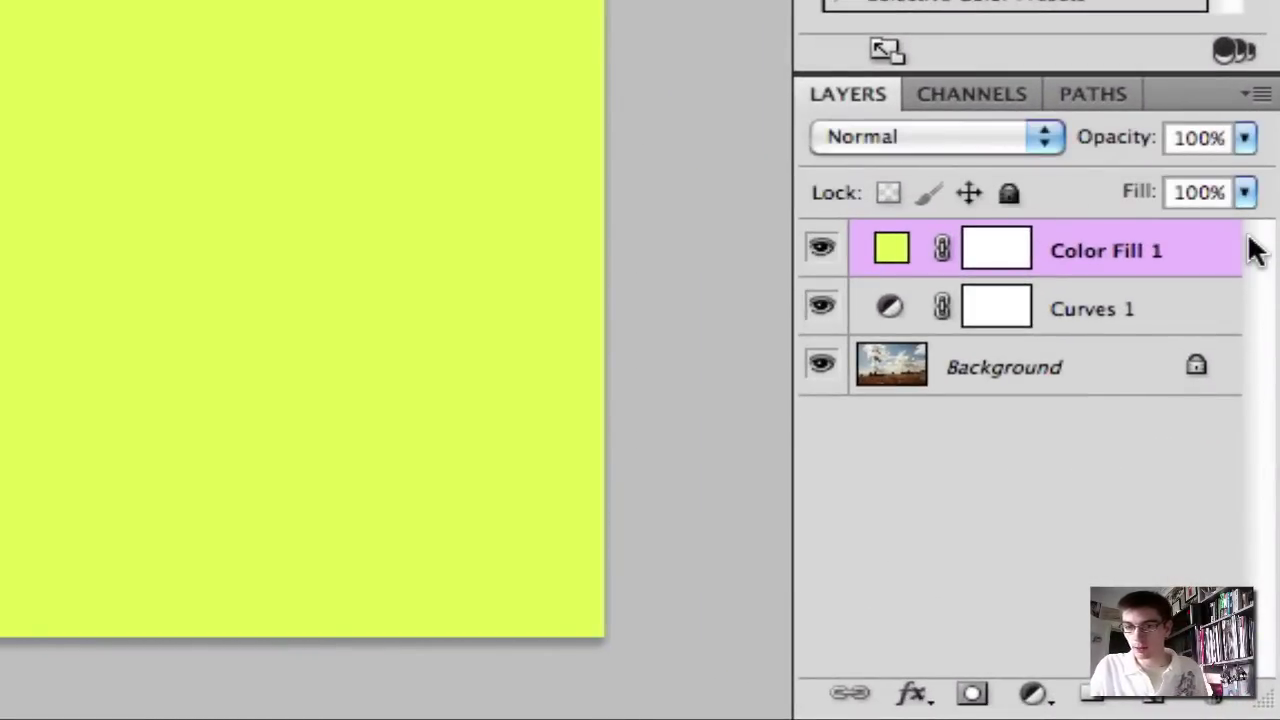
{"action": "key", "text": "BackSpace"}
{"action": "key", "text": "Return"}
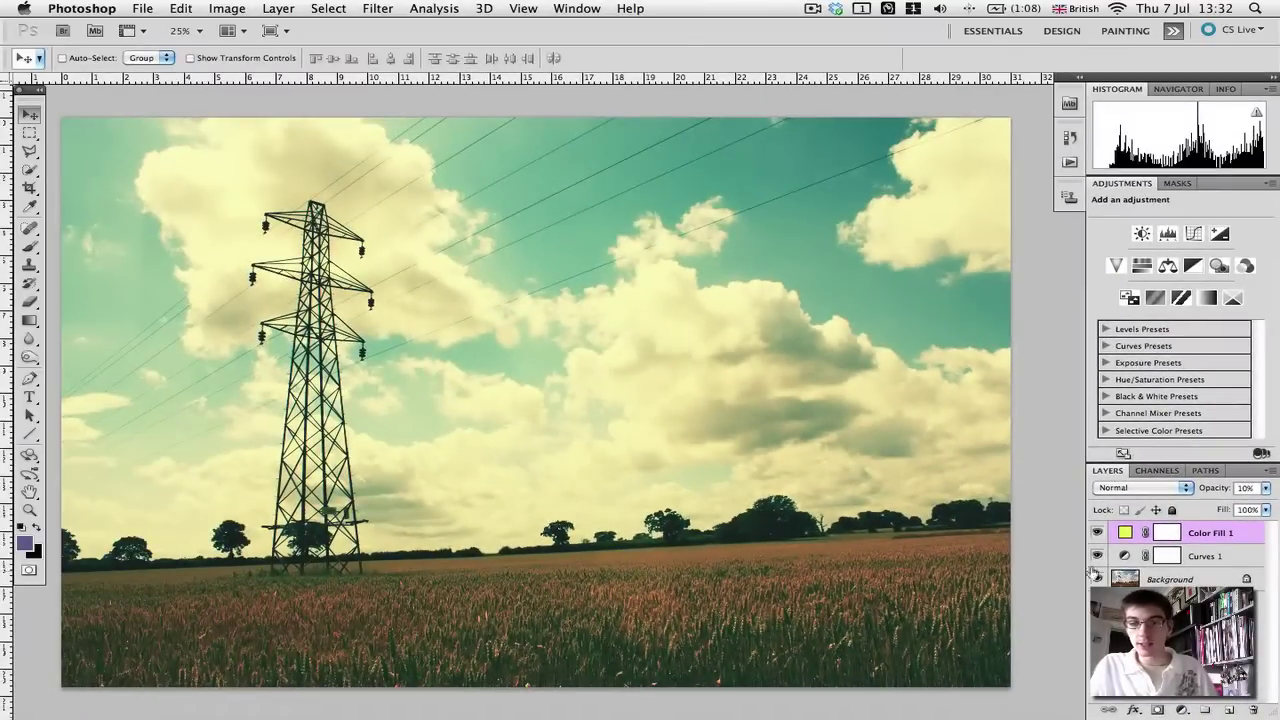
{"action": "left_click", "coordinate": [1097, 533]}
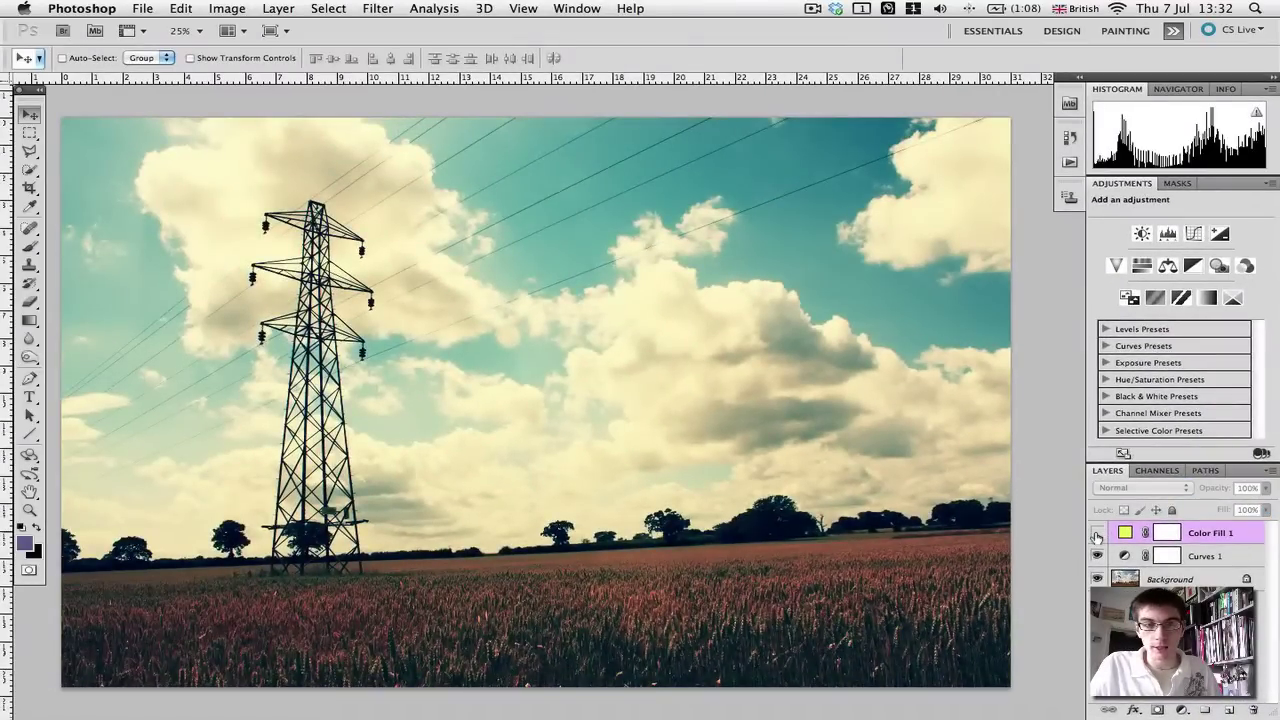
{"action": "left_click", "coordinate": [1097, 533]}
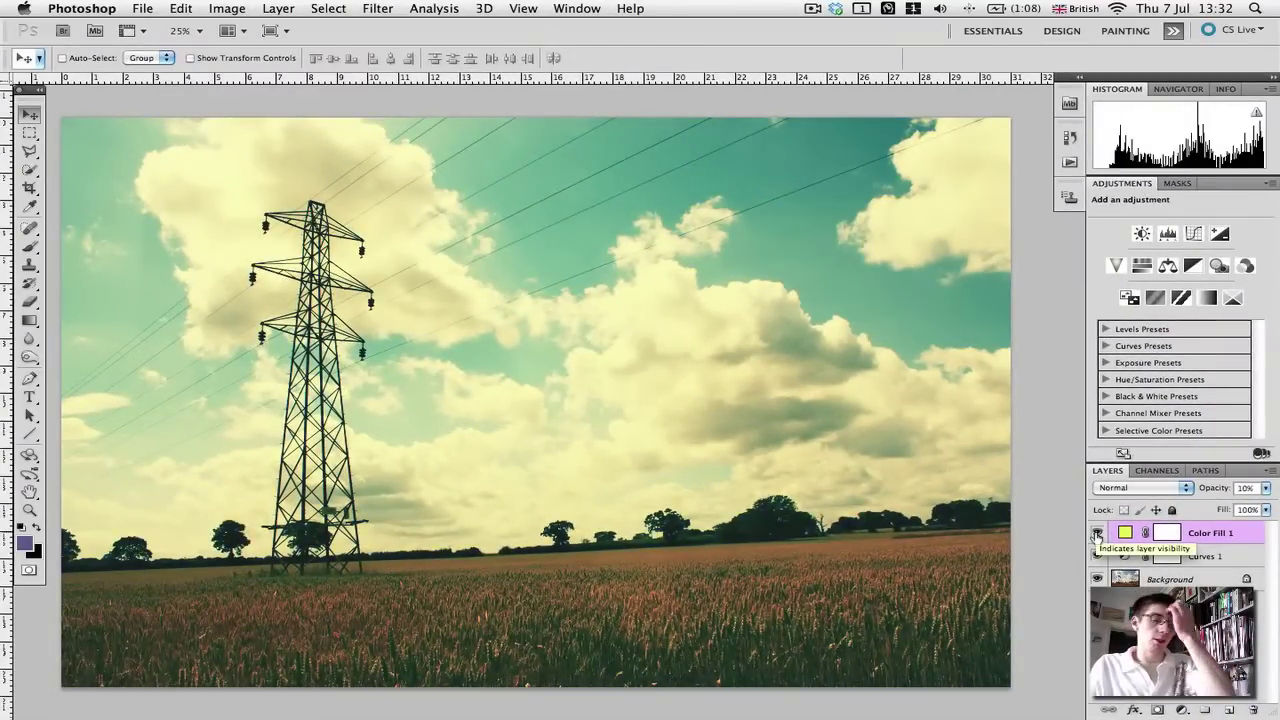
{"action": "left_click", "coordinate": [1097, 535]}
{"action": "left_click", "coordinate": [1097, 535]}
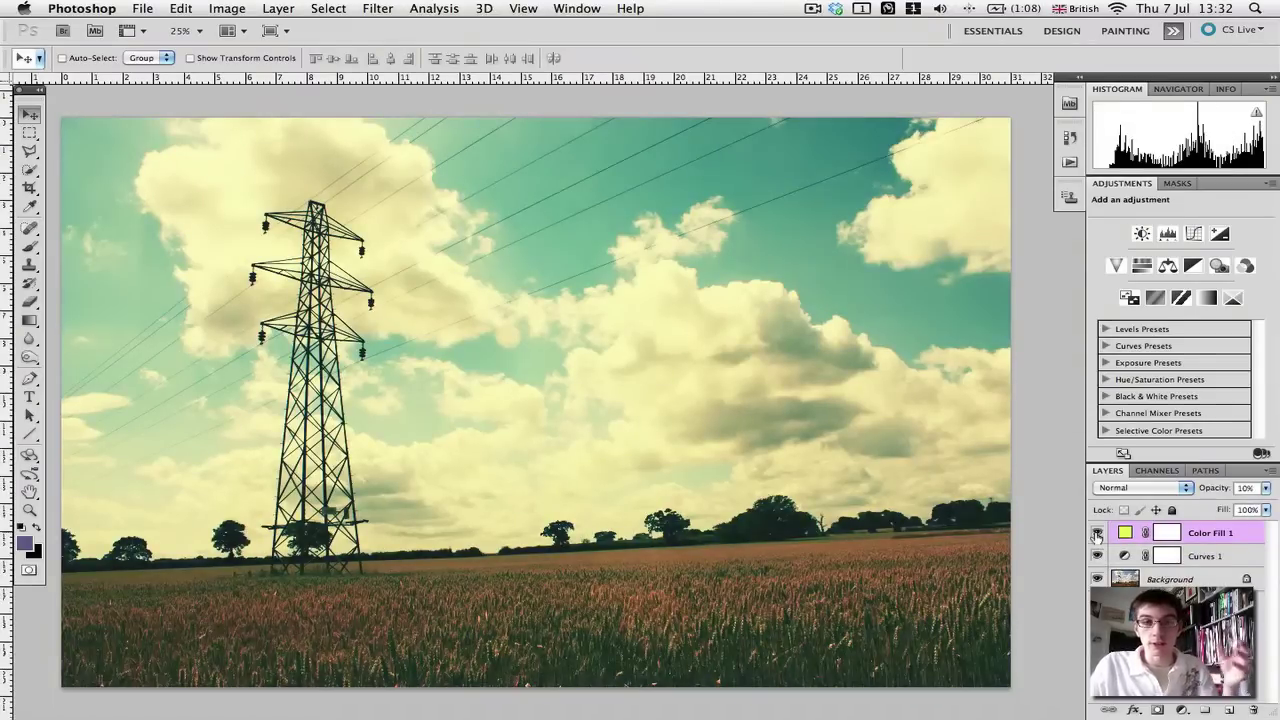
{"action": "key", "text": "F9"}
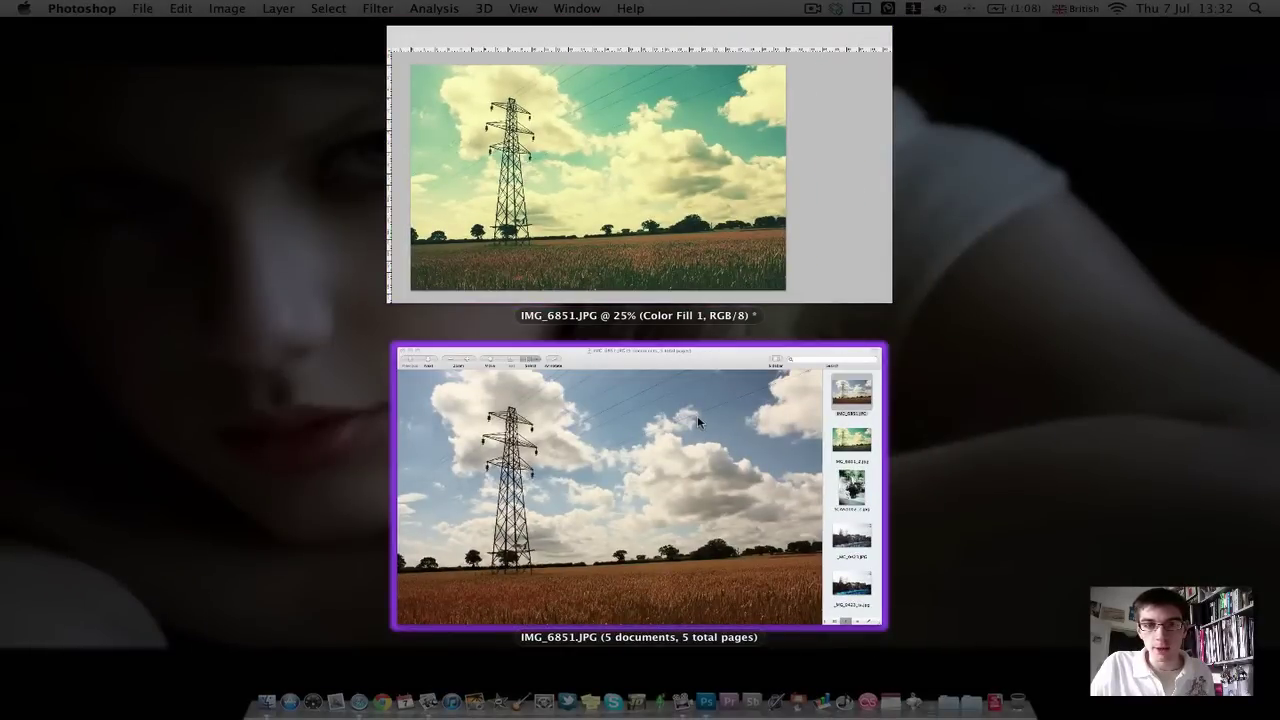
View IMG_6851_2.jpg in Preview for comparison, then bring the Photoshop edit back to front.
{"action": "left_click", "coordinate": [714, 420]}
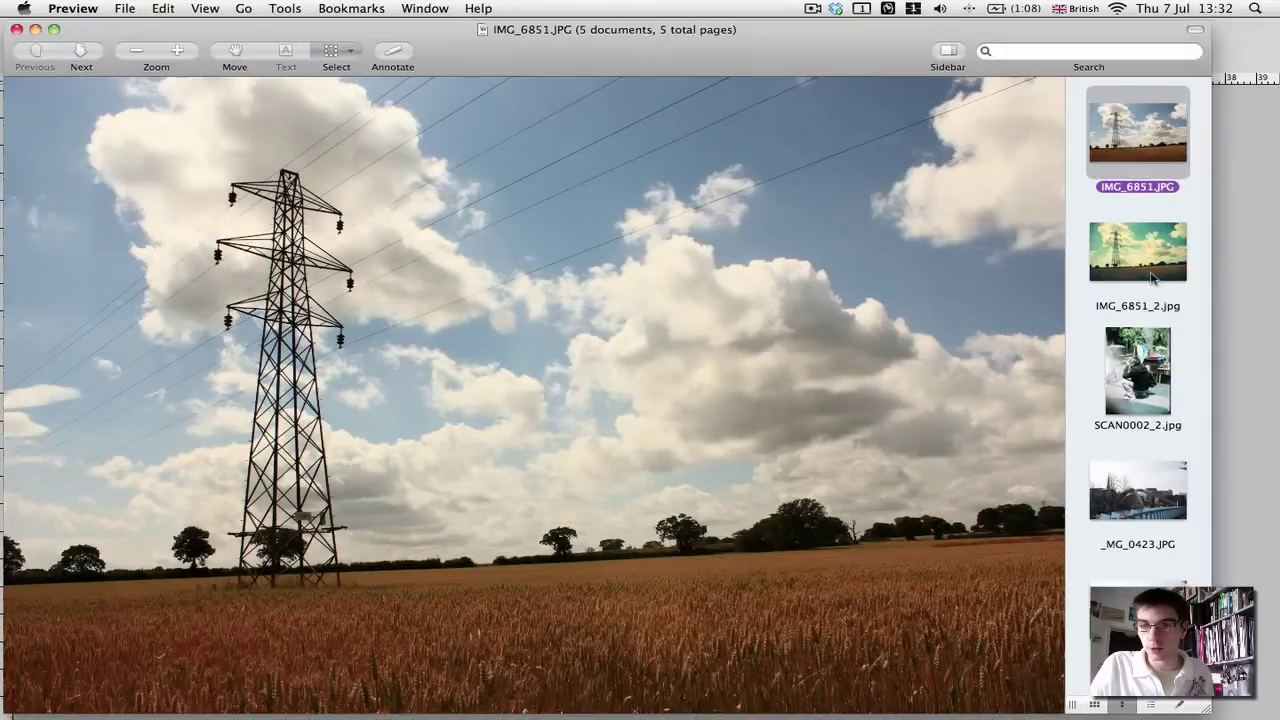
{"action": "left_click", "coordinate": [1148, 262]}
{"action": "key", "text": "F9"}
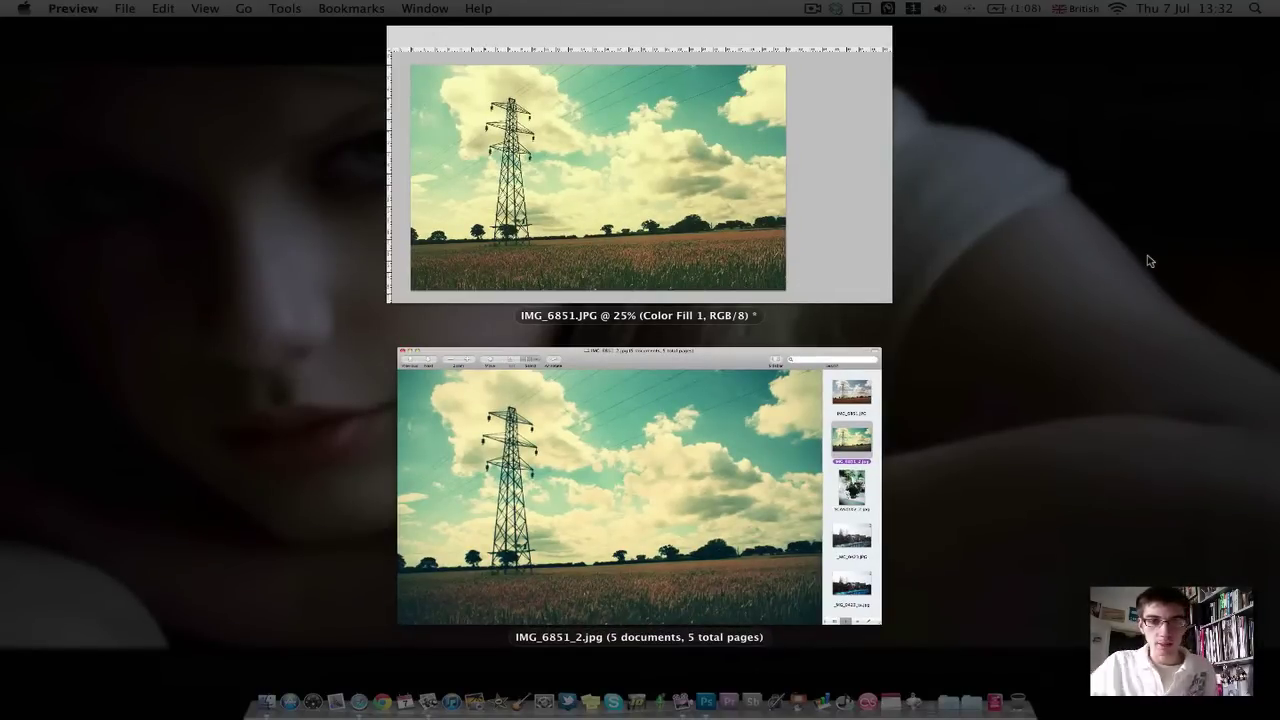
{"action": "left_click", "coordinate": [751, 447]}
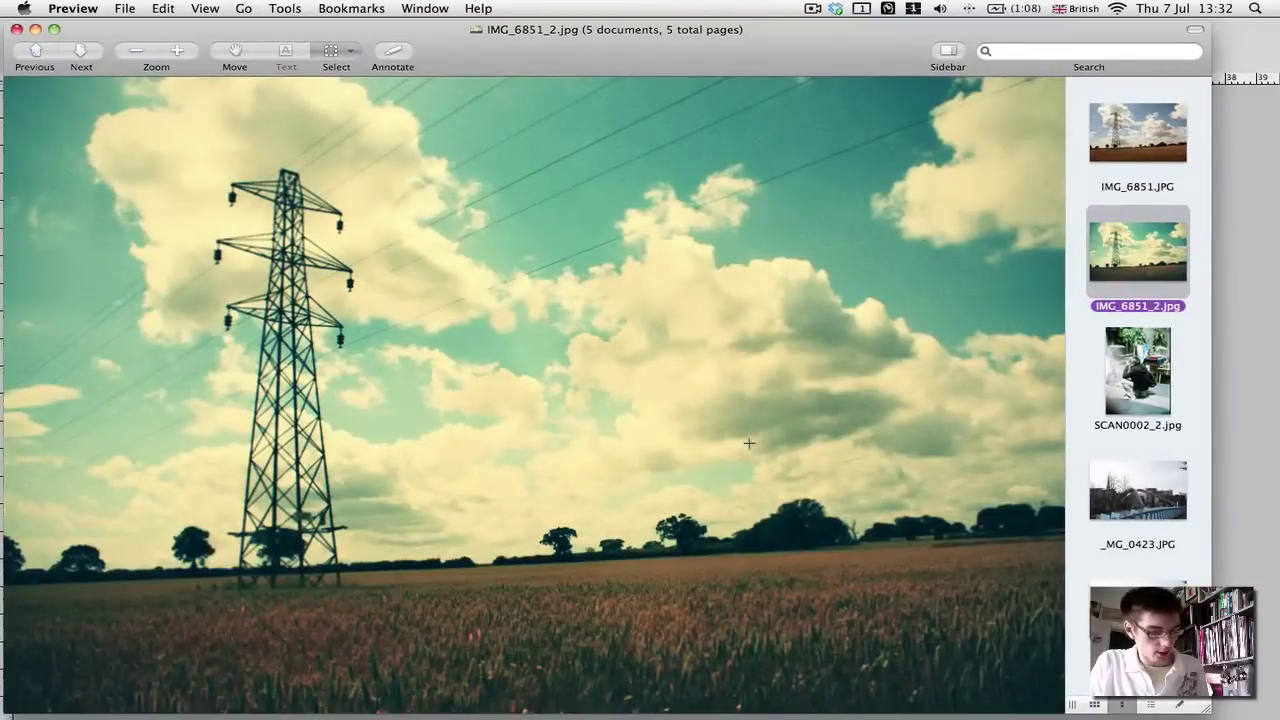
{"action": "key", "text": "F9"}
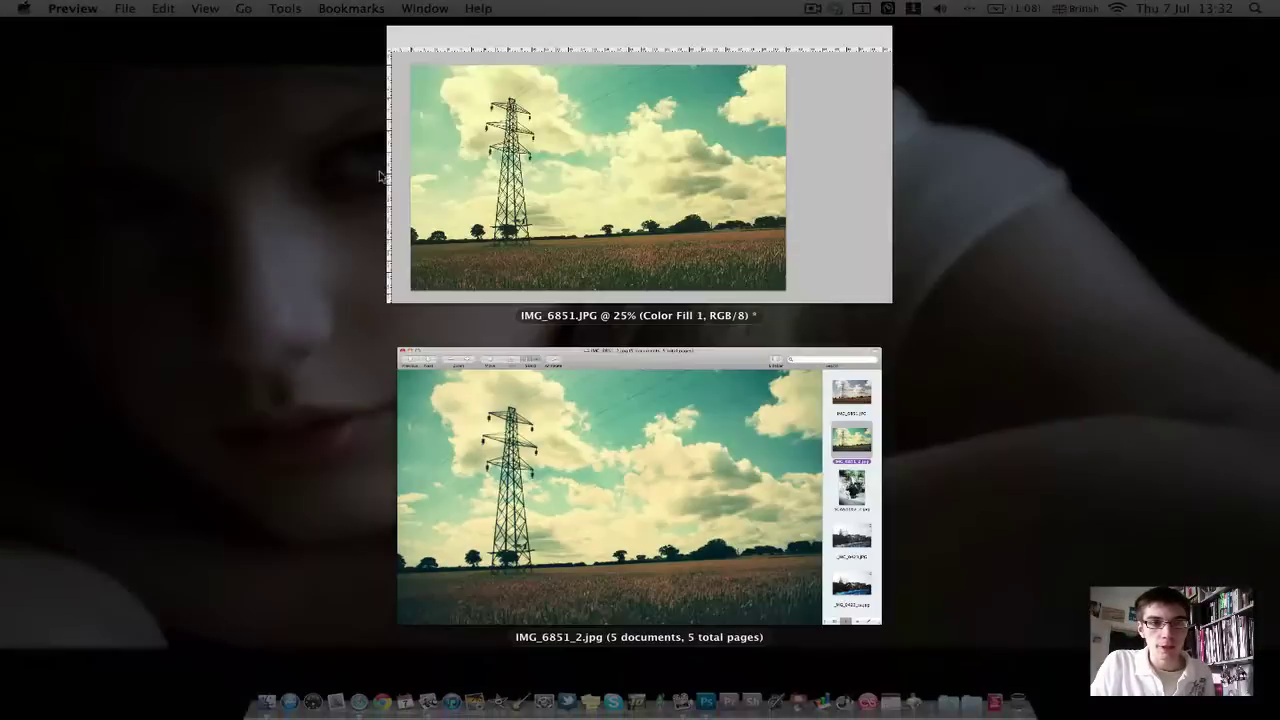
{"action": "left_click", "coordinate": [463, 151]}
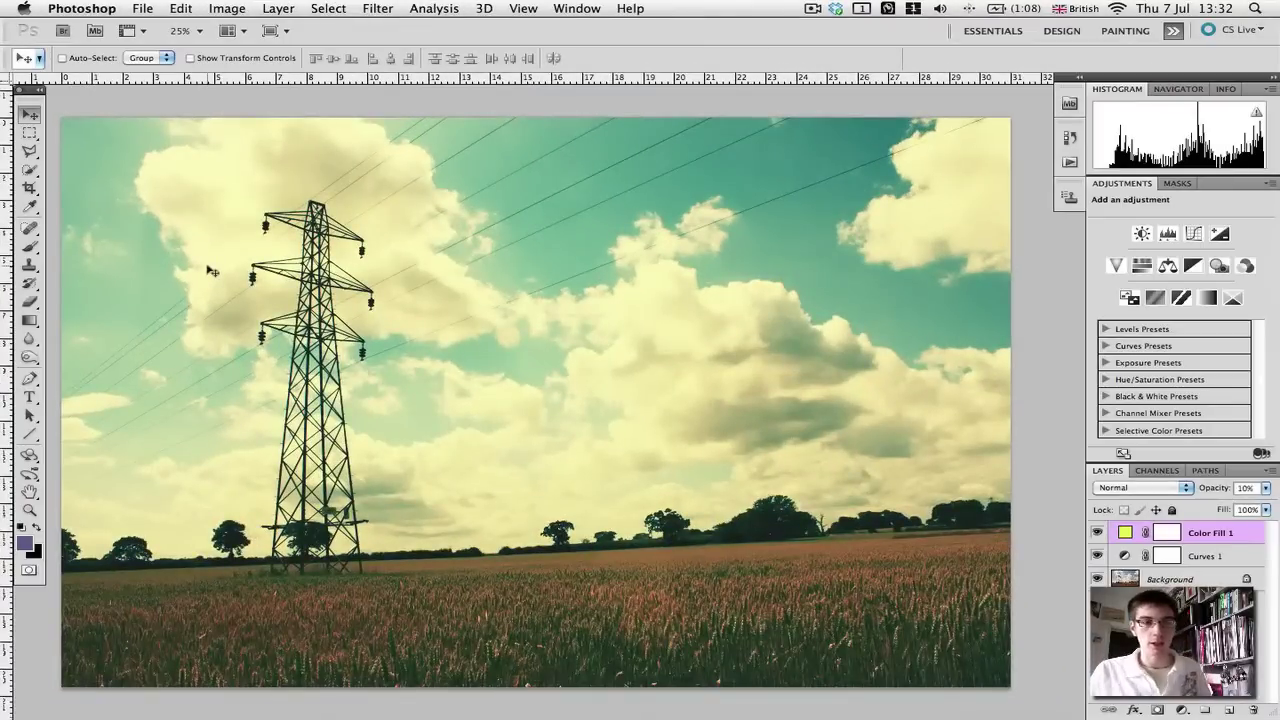